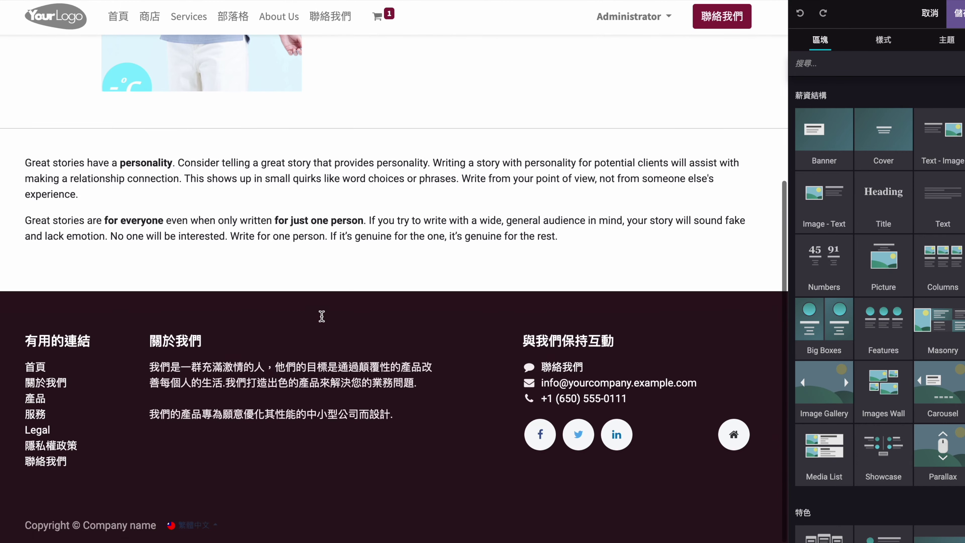
# - Add the line 說明文字。 above the description paragraphs on the 女T恤 product page, save the page and review it
pyautogui.click(25, 161)
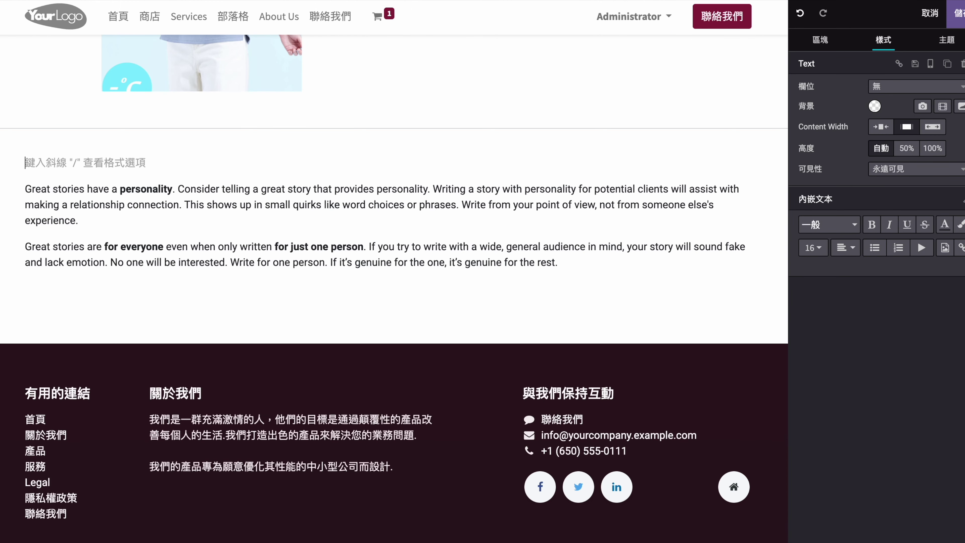
pyautogui.write('說DU明文')
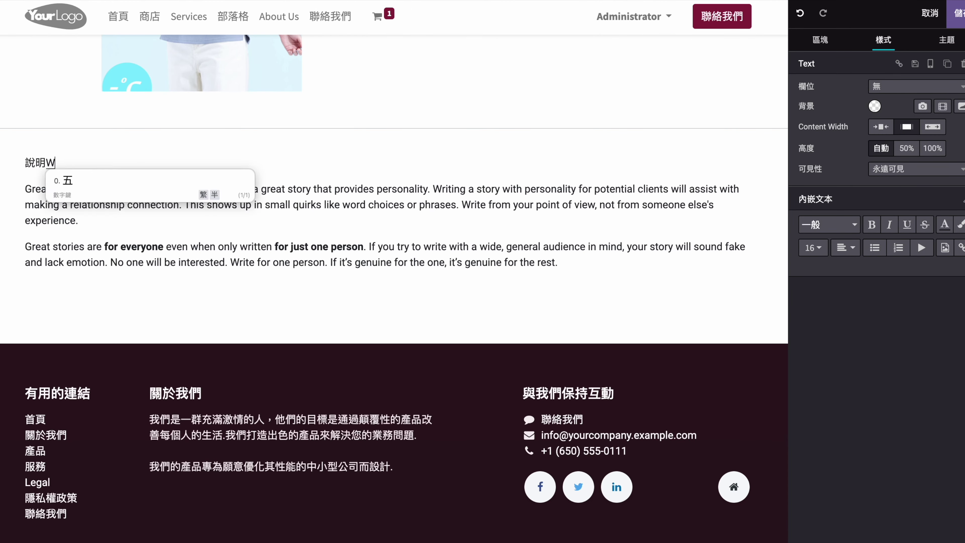
pyautogui.write('字。')
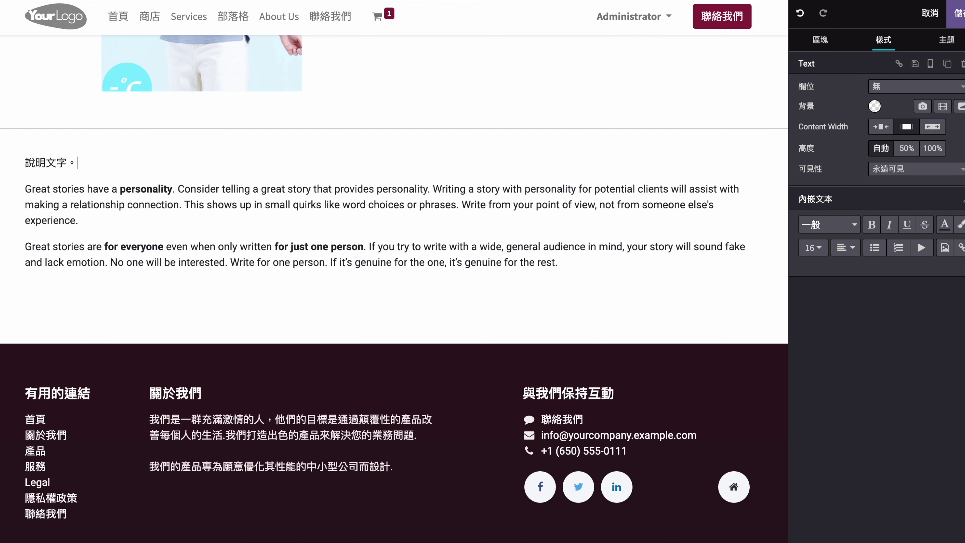
pyautogui.scroll(2, 394, 266)
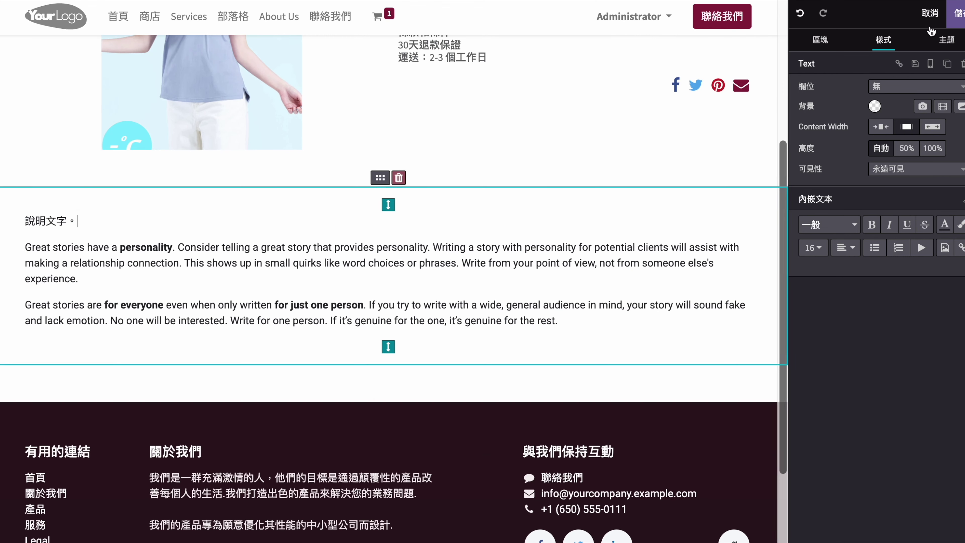
pyautogui.click(950, 14)
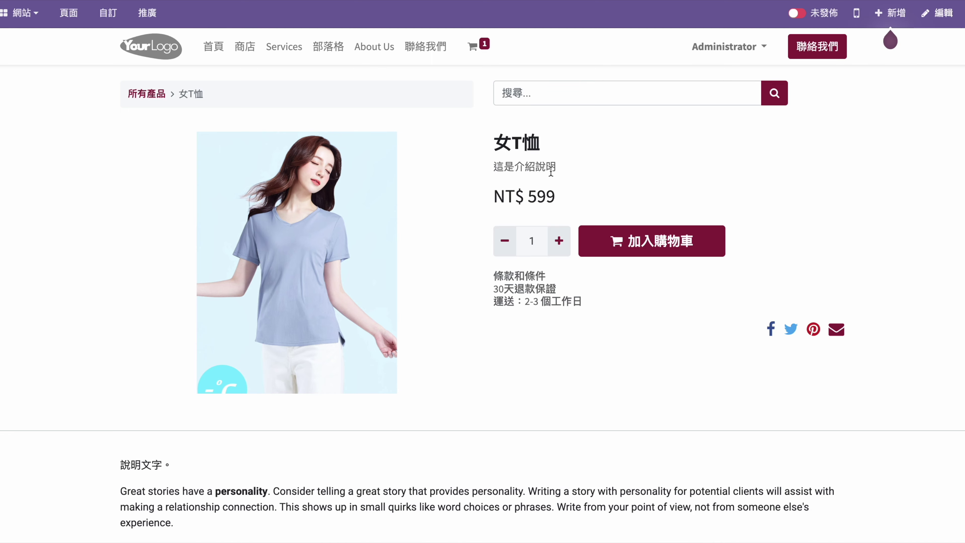
pyautogui.scroll(-10, 420, 352)
pyautogui.scroll(6, 557, 292)
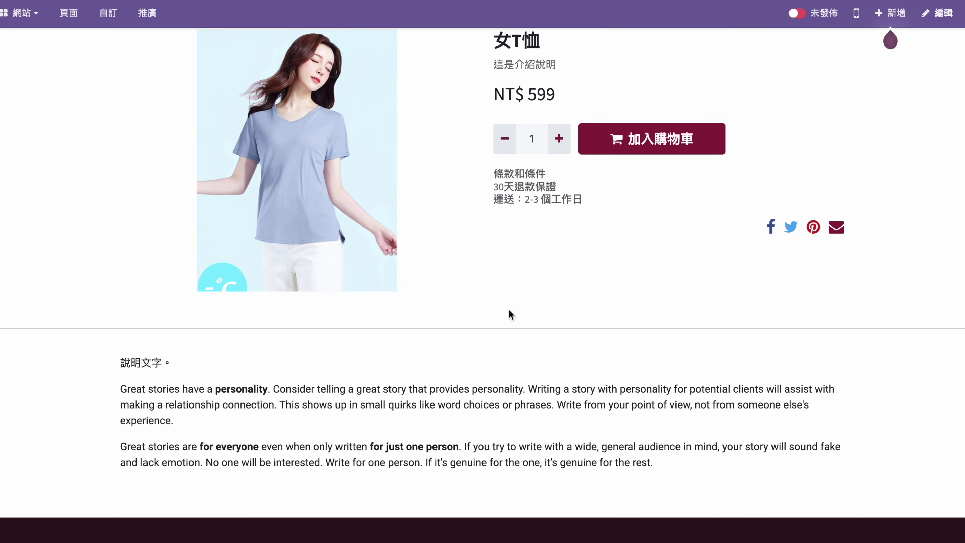
pyautogui.scroll(3, 403, 286)
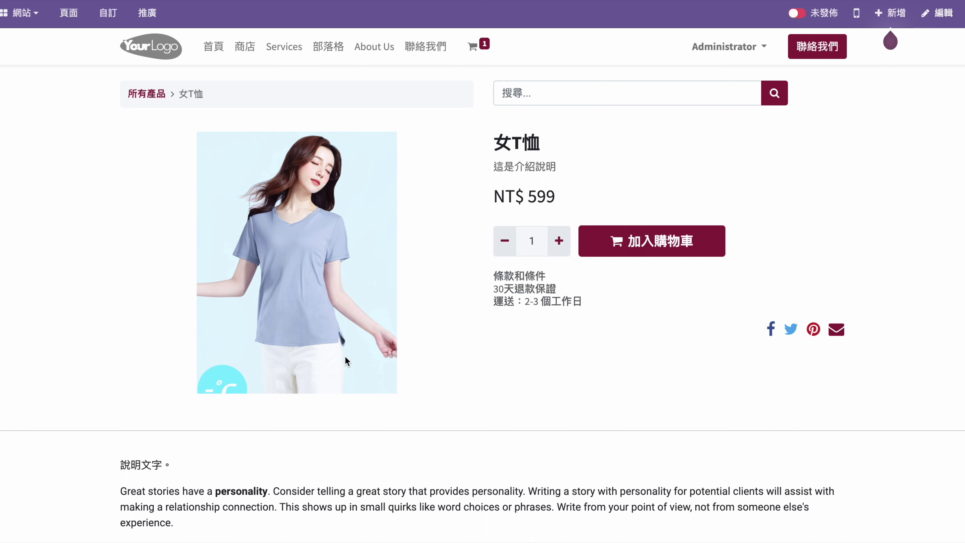
# - Go to the 網站 back end's product list, remove the 已公開 filter and open the 女T恤 record
pyautogui.click(21, 13)
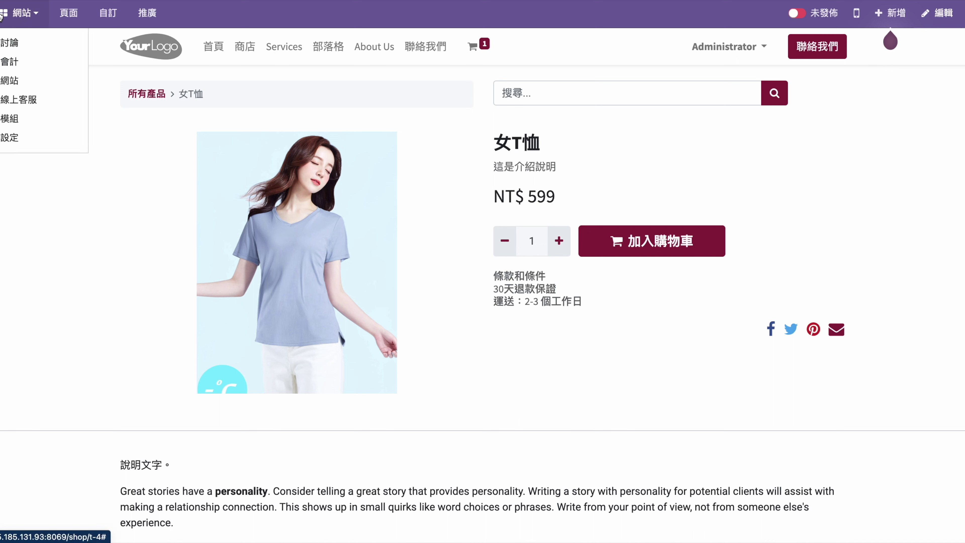
pyautogui.click(14, 80)
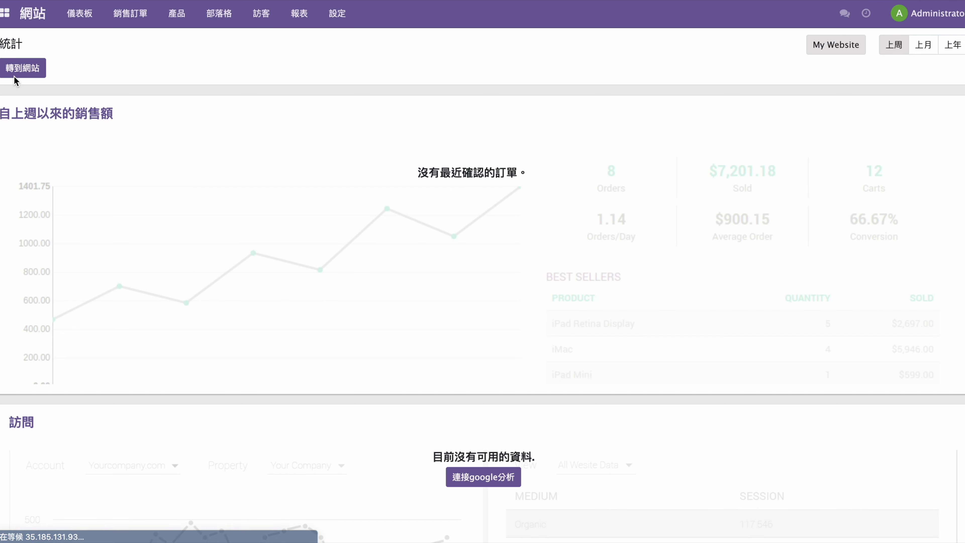
pyautogui.click(179, 19)
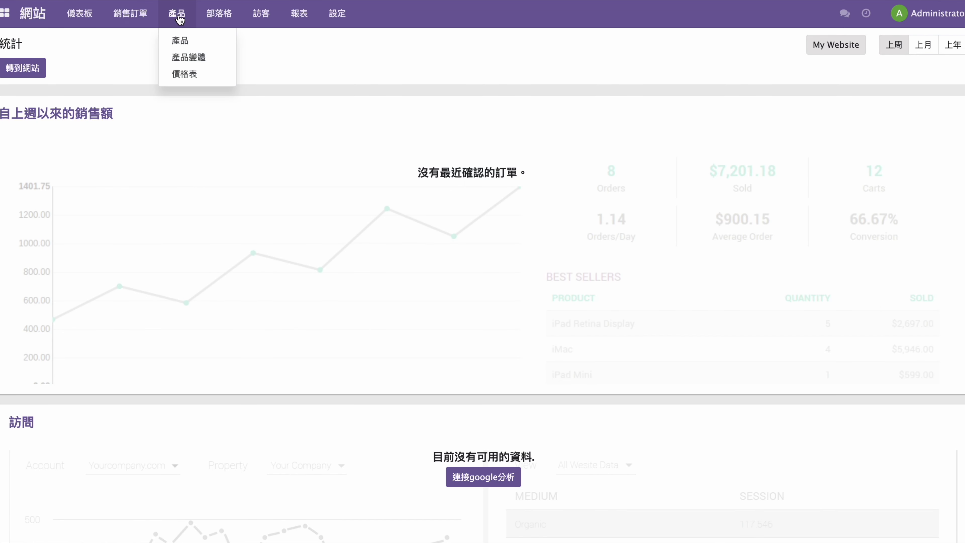
pyautogui.click(183, 38)
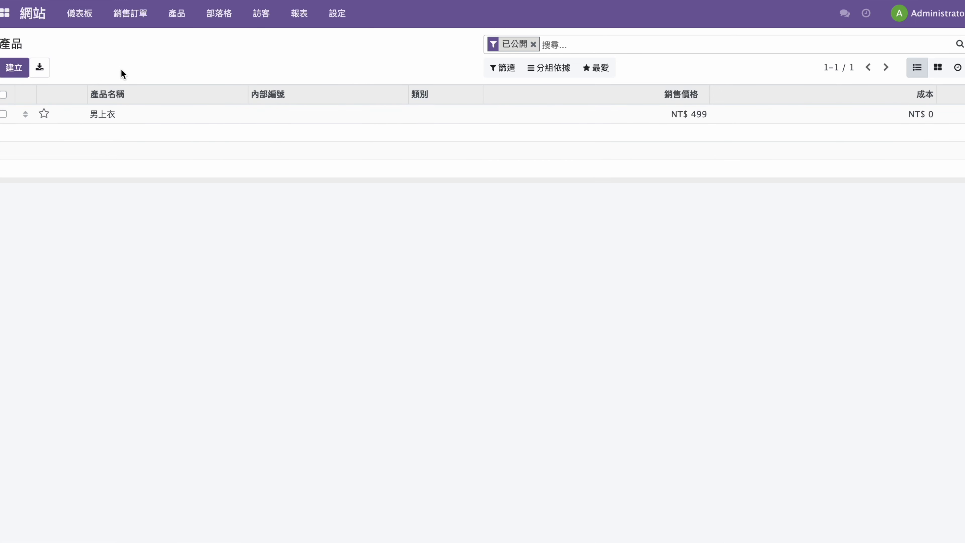
pyautogui.click(535, 44)
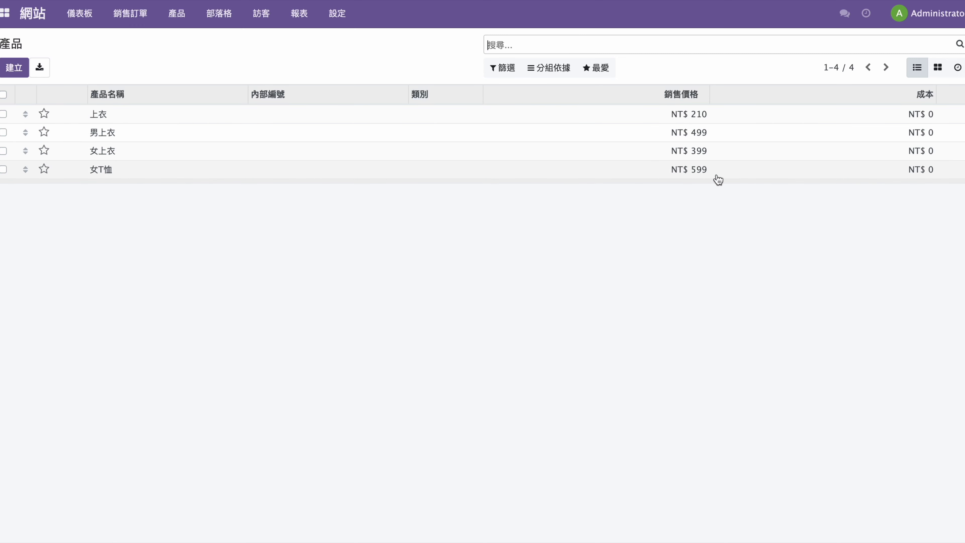
pyautogui.click(117, 175)
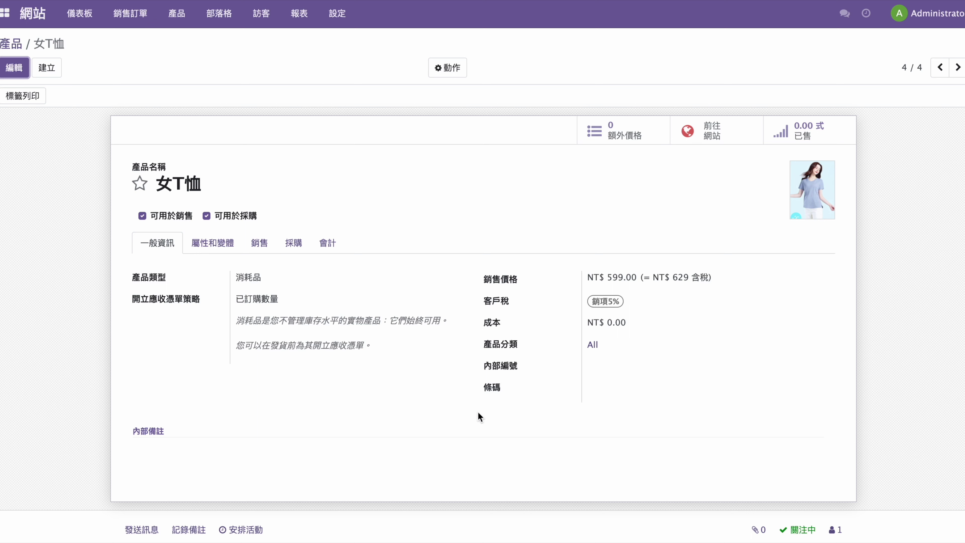
# - Check the 屬性和變體 of 女T恤 in edit mode, discard the edit and return to its 一般資訊
pyautogui.click(14, 68)
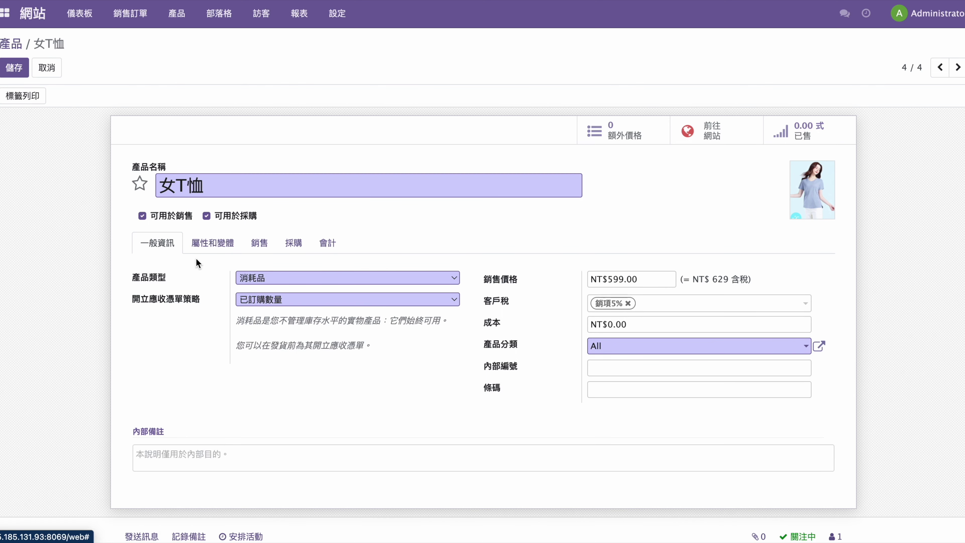
pyautogui.click(225, 248)
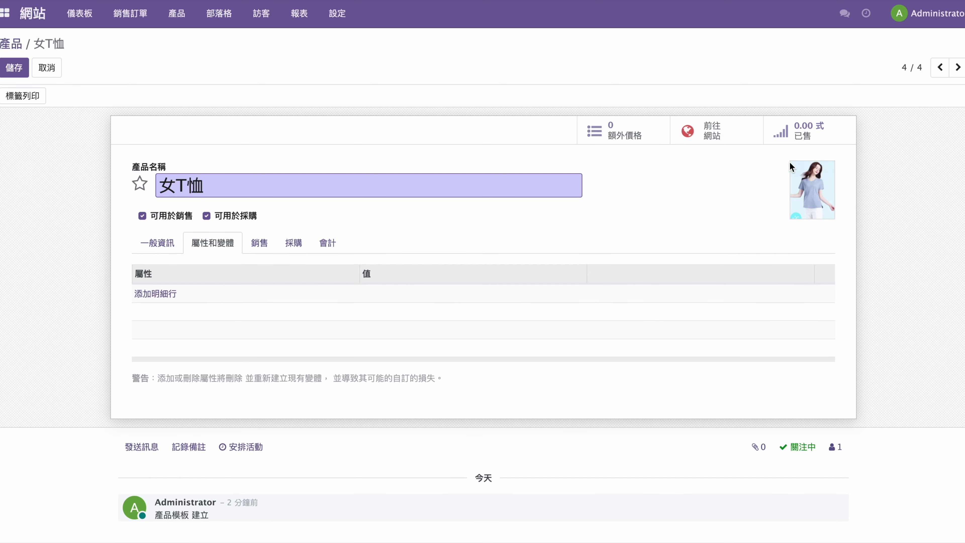
pyautogui.moveTo(813, 176)
pyautogui.click(46, 68)
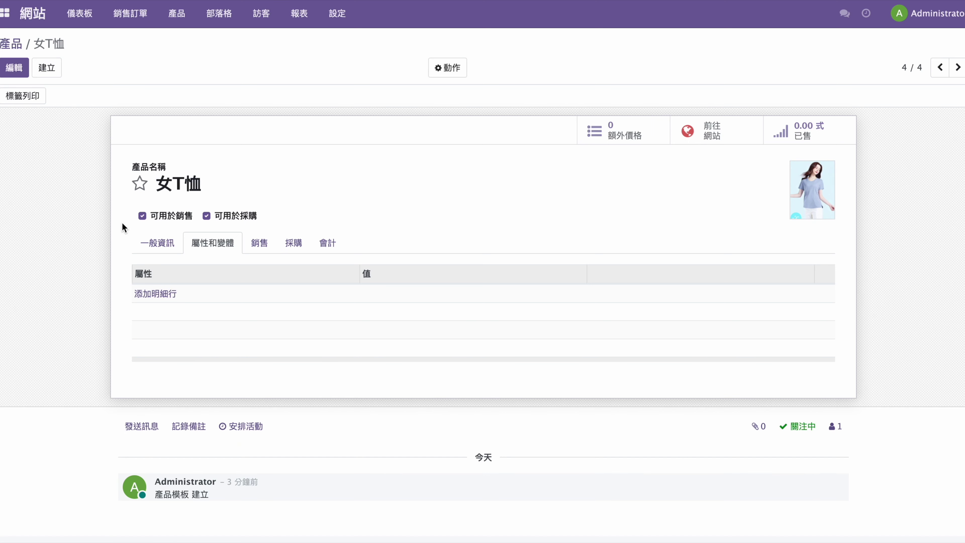
pyautogui.click(155, 245)
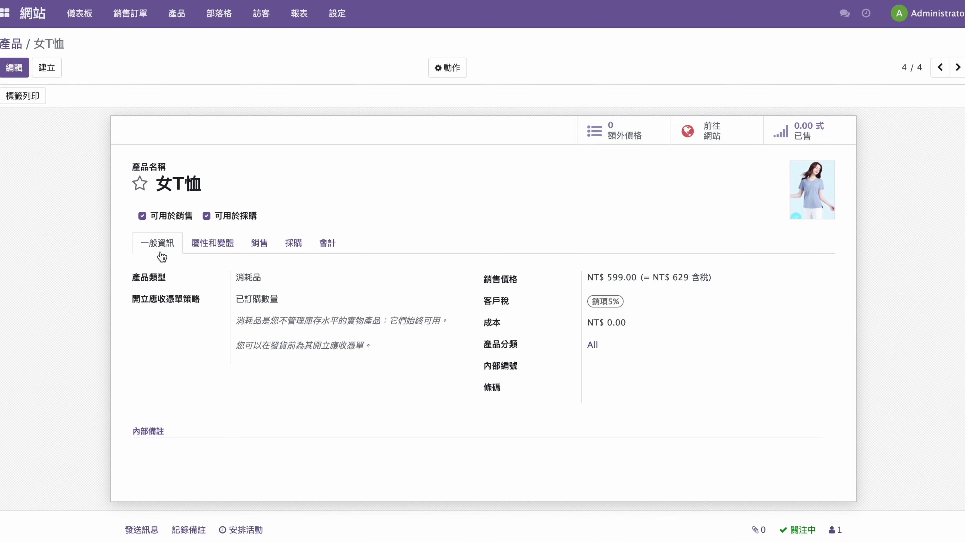
# - Check which 產品類型 options are available for 女T恤 in edit mode, keeping the selected type
pyautogui.click(16, 68)
pyautogui.click(261, 278)
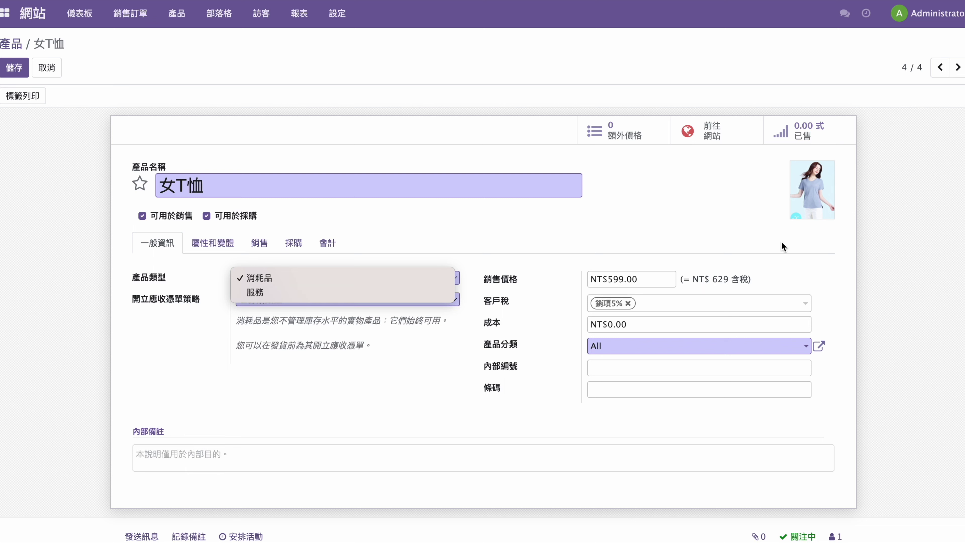
pyautogui.click(471, 230)
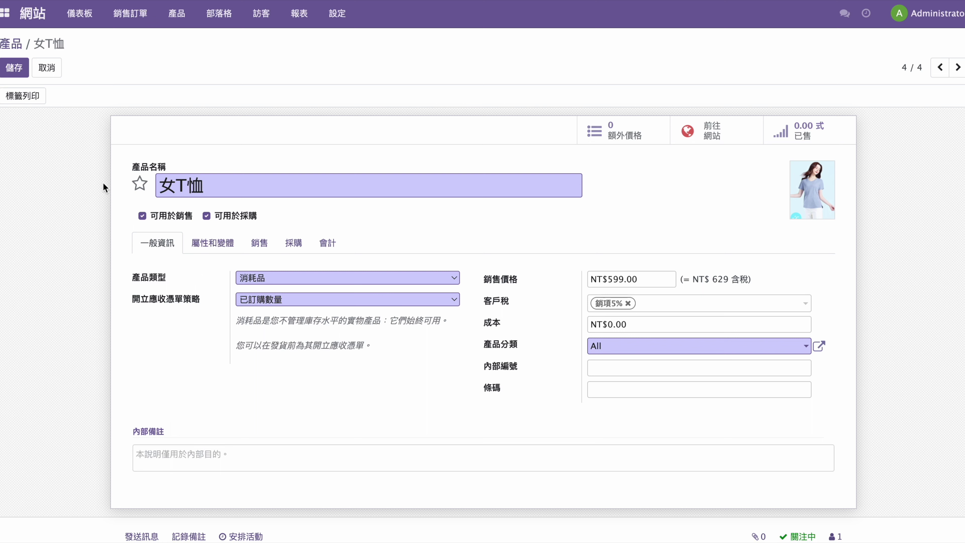
# - Examine the product and pricing options in the 網站 section of the system settings
pyautogui.click(5, 13)
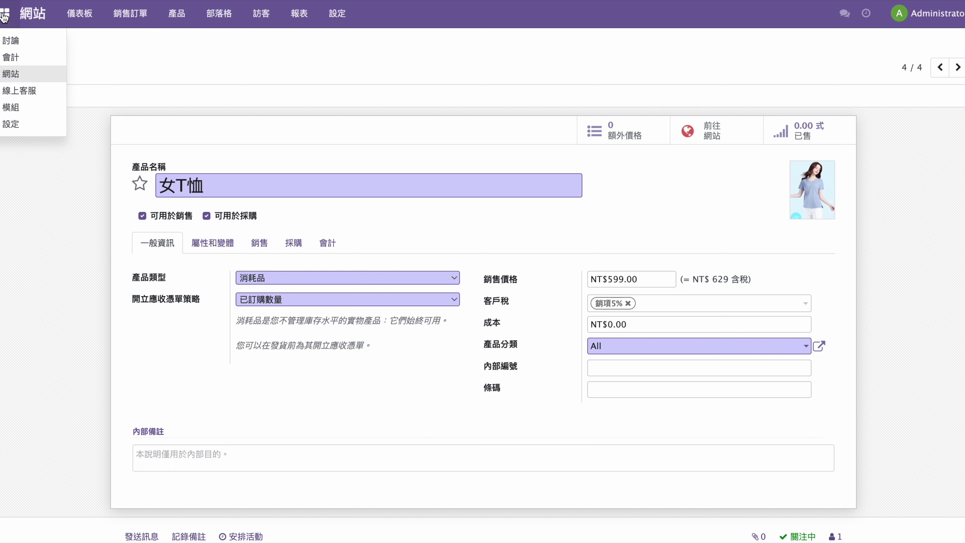
pyautogui.click(11, 124)
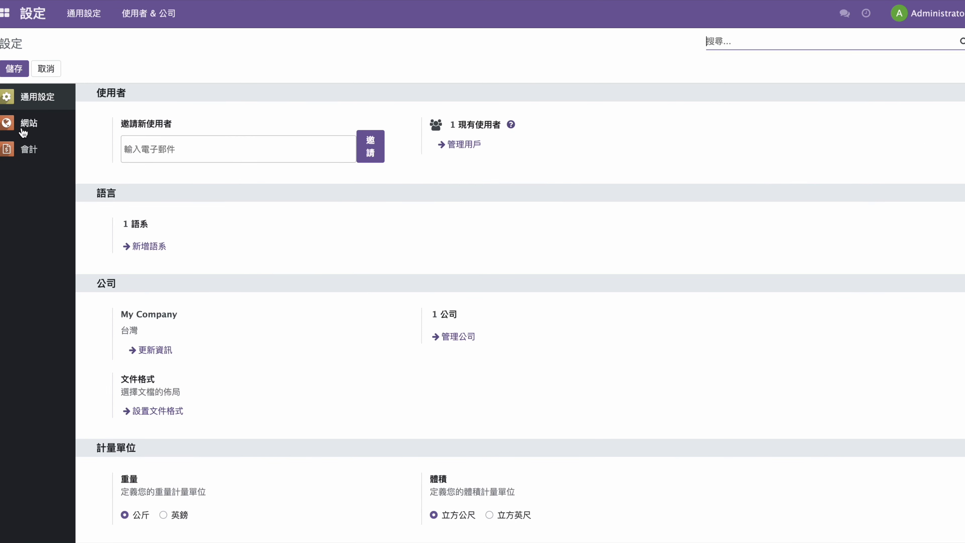
pyautogui.click(27, 126)
pyautogui.scroll(-10, 357, 355)
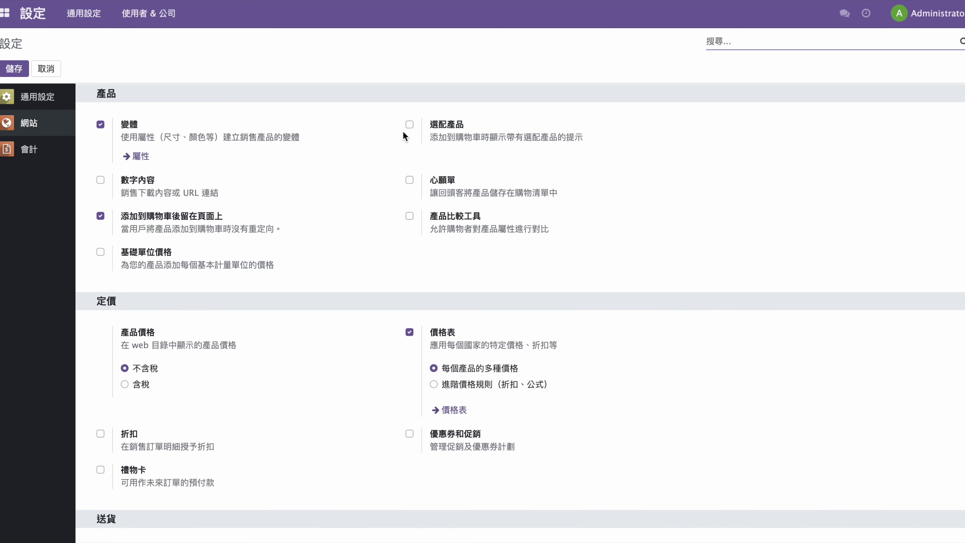
# - Activate the standard developer mode (啟動開發者模式) from the 通用設定
pyautogui.click(29, 99)
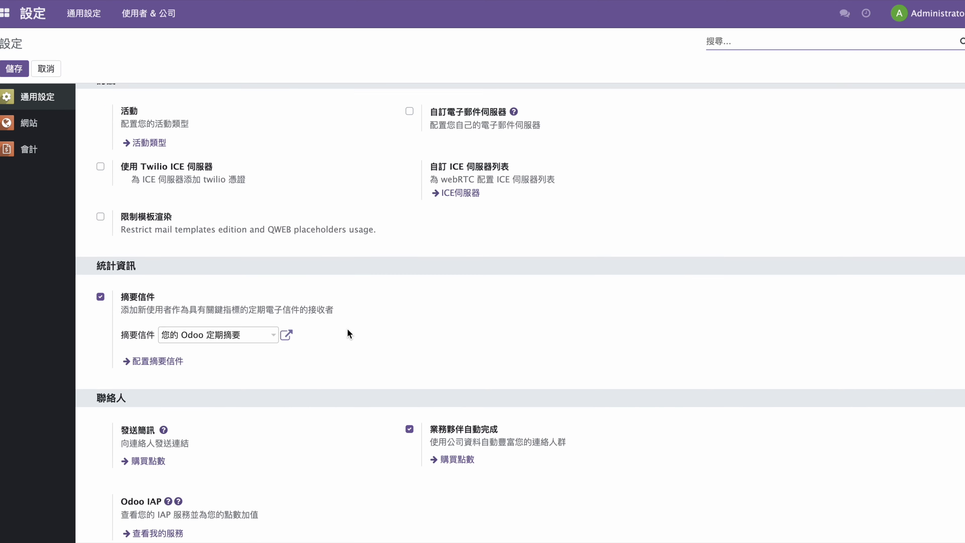
pyautogui.scroll(-10, 347, 328)
pyautogui.click(154, 397)
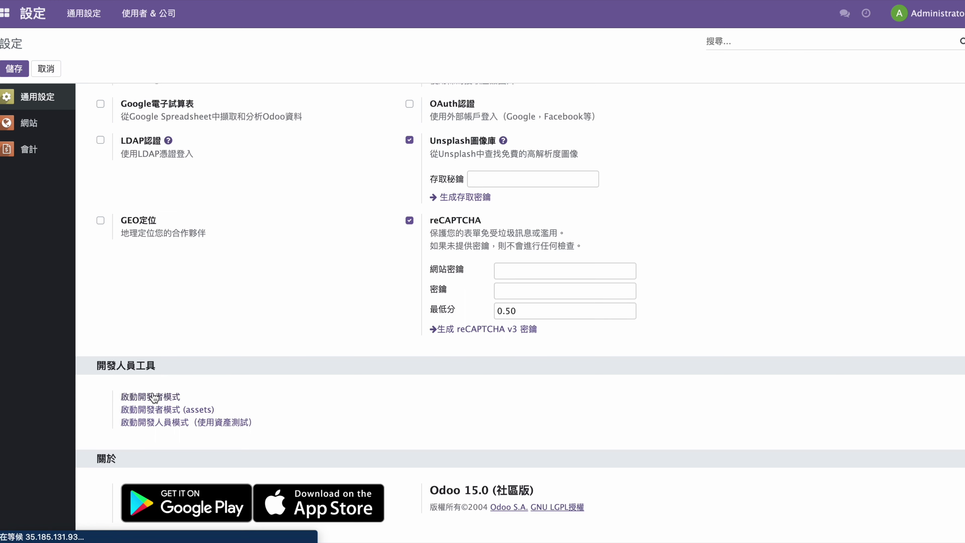
# - Search the 模組 list for 庫存 and install the 庫存 (stock) module
pyautogui.click(7, 17)
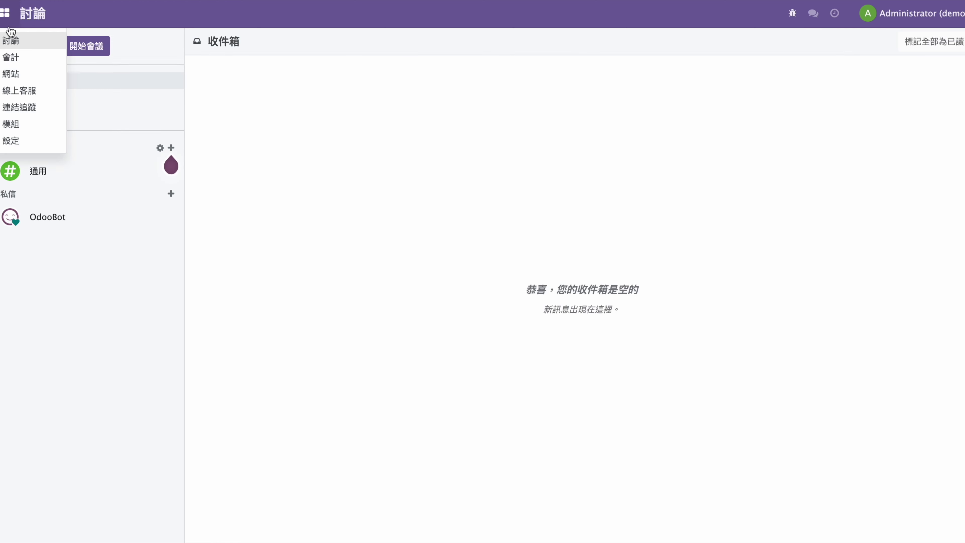
pyautogui.click(24, 125)
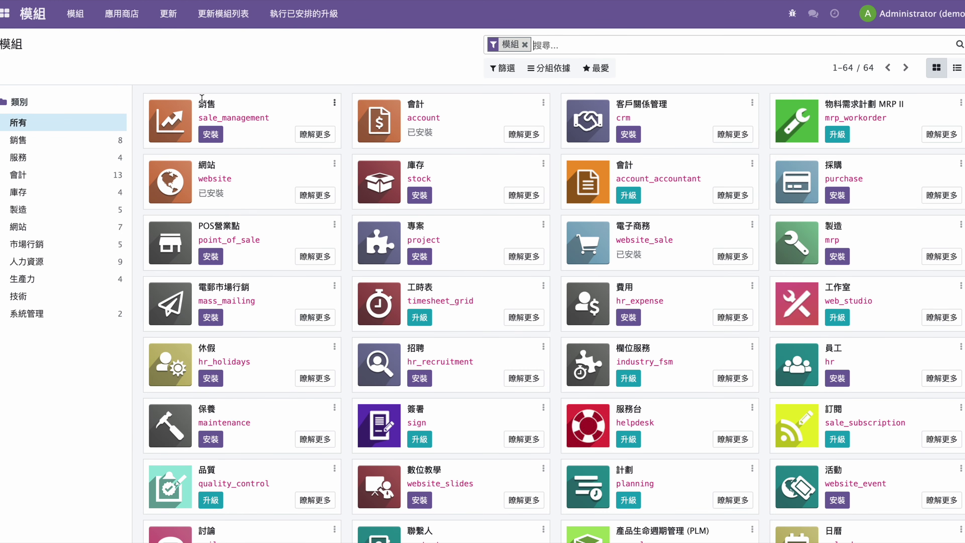
pyautogui.click(574, 47)
pyautogui.write('庫')
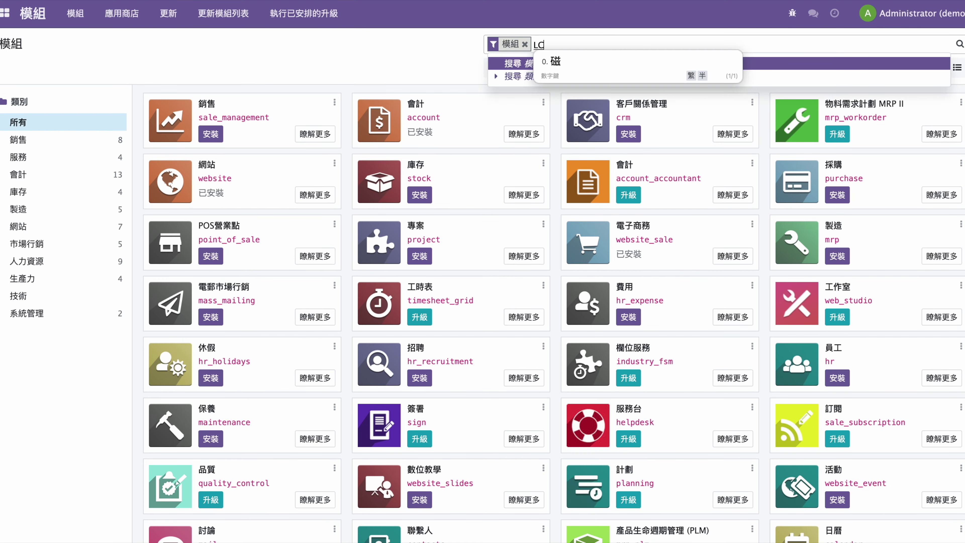
pyautogui.write('存')
pyautogui.press('Return')
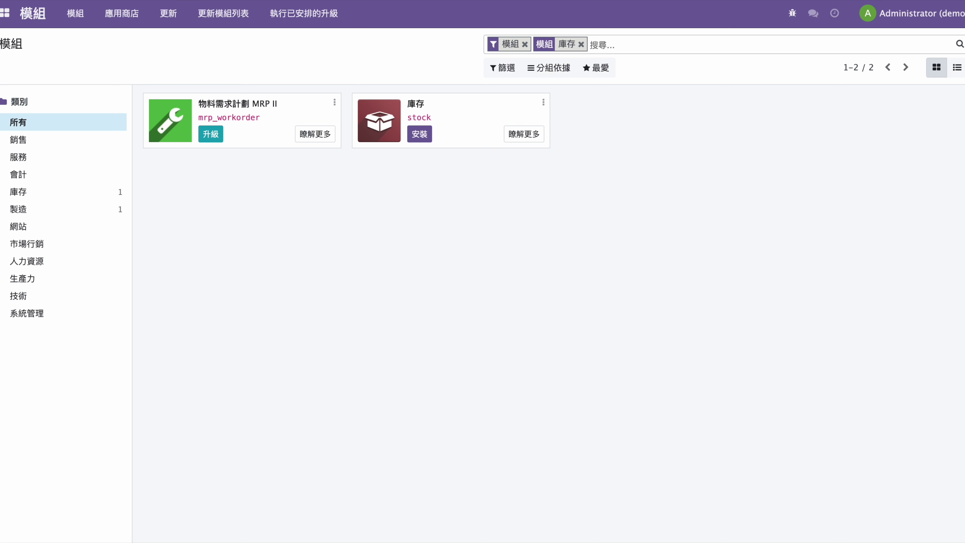
pyautogui.click(422, 139)
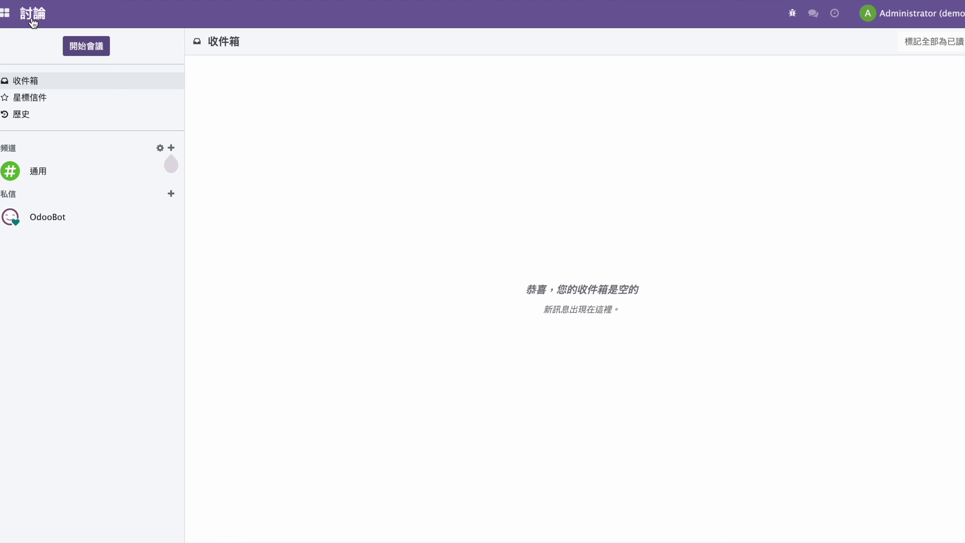
# - Return to the website's product list, clear its 已公開 filter and reopen the 女T恤 product record
pyautogui.click(6, 13)
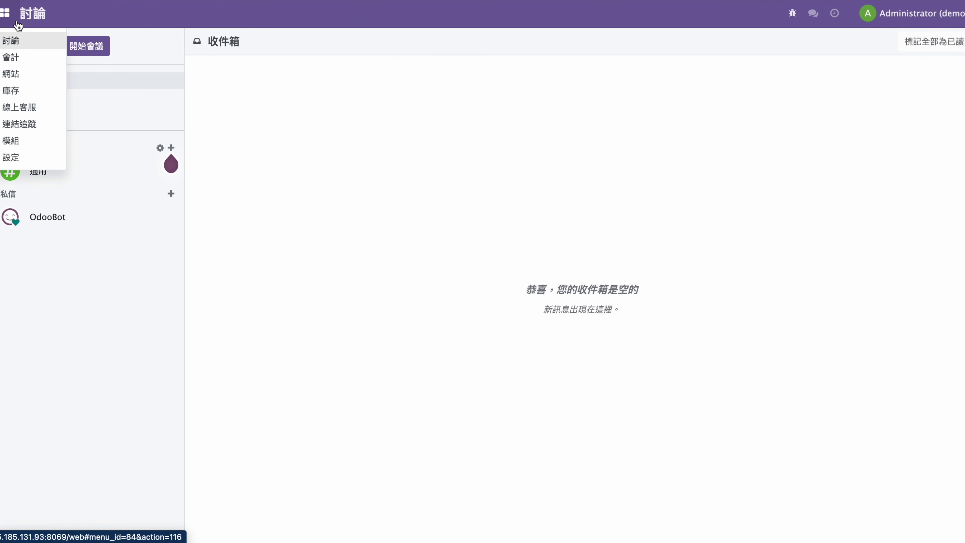
pyautogui.click(51, 80)
pyautogui.click(176, 19)
pyautogui.click(190, 39)
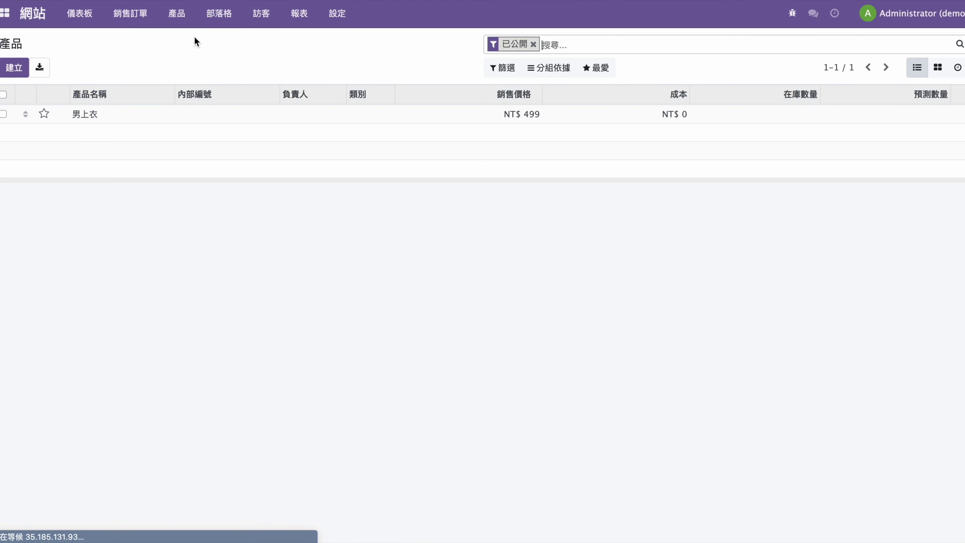
pyautogui.click(533, 44)
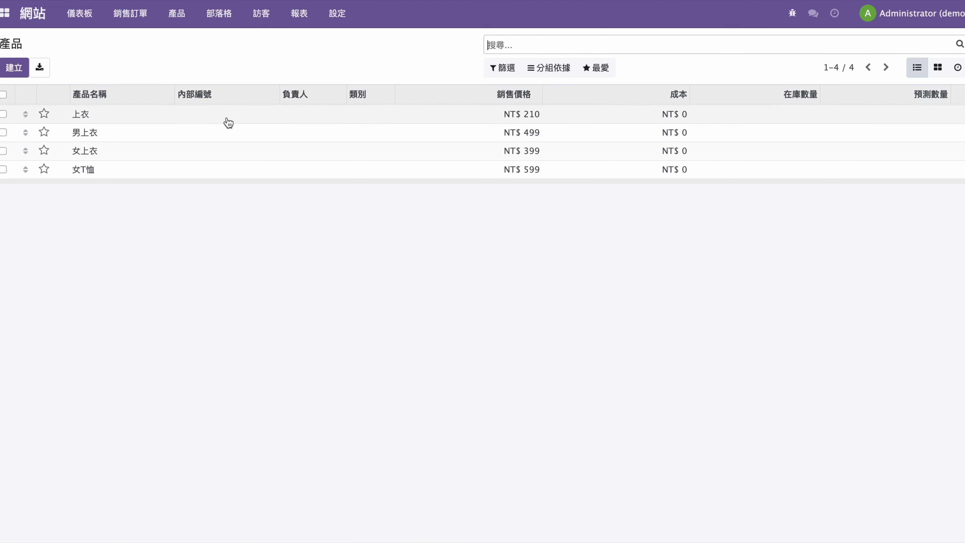
pyautogui.click(105, 173)
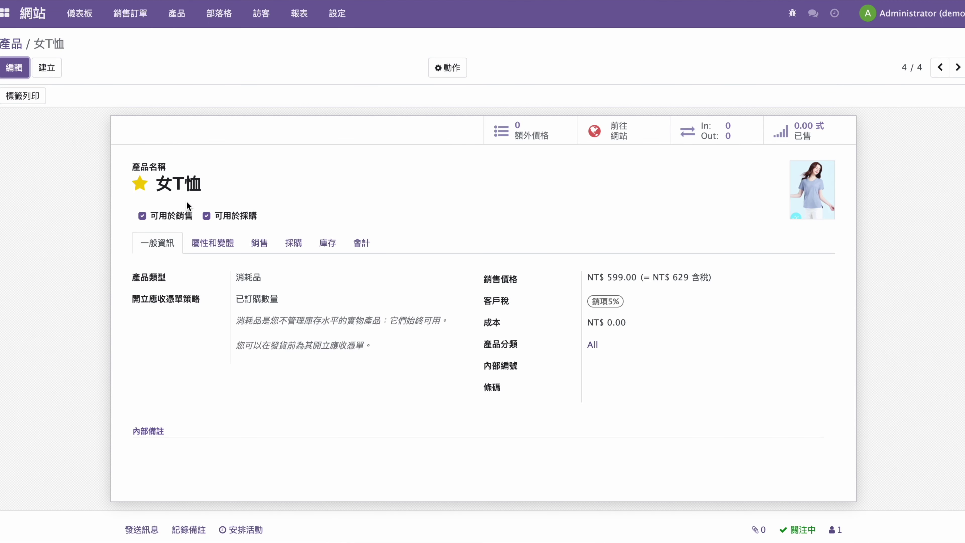
# - Edit the 女T恤 record and set its 產品類型 to 庫存產品
pyautogui.click(14, 68)
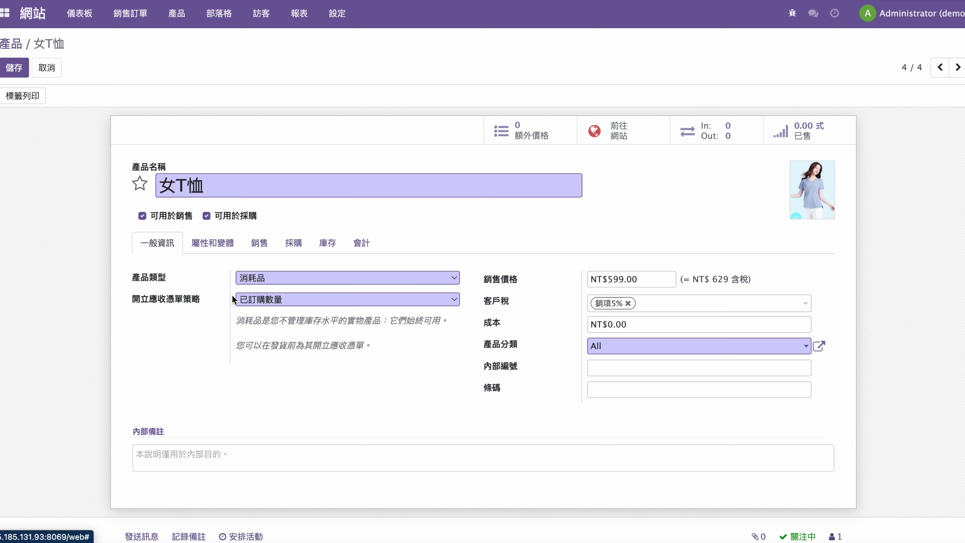
pyautogui.click(247, 277)
pyautogui.click(267, 307)
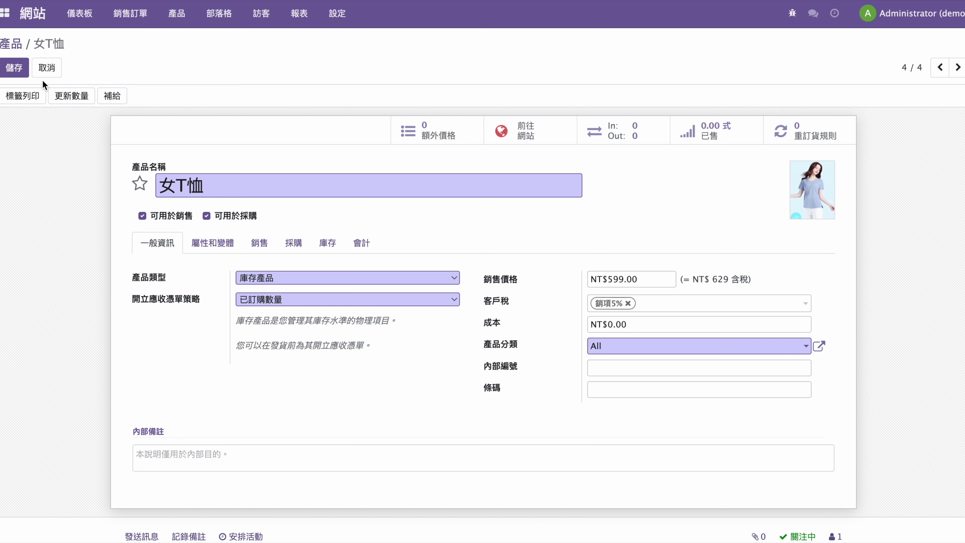
# - Save the 女T恤 record, then add an attribute line for 尺寸 under 屬性和變體
pyautogui.click(14, 68)
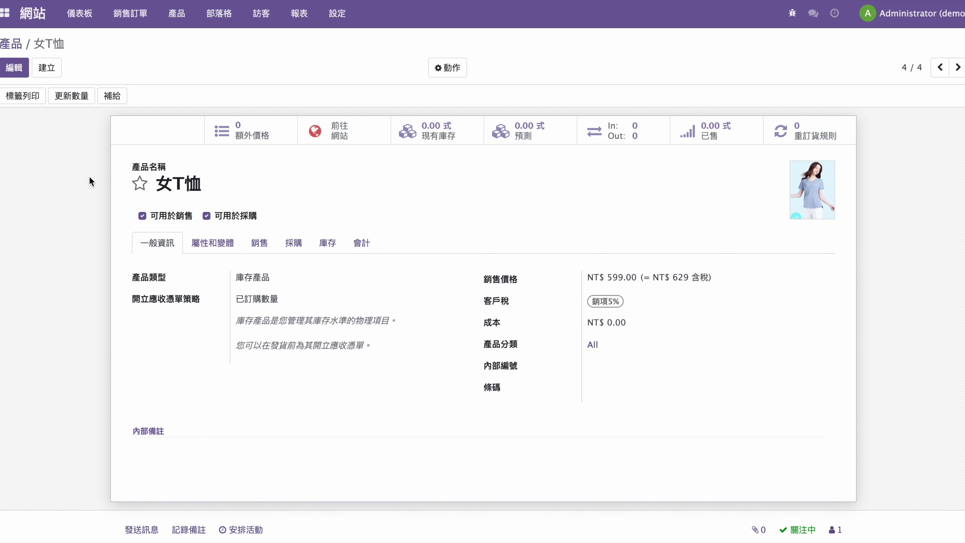
pyautogui.click(221, 245)
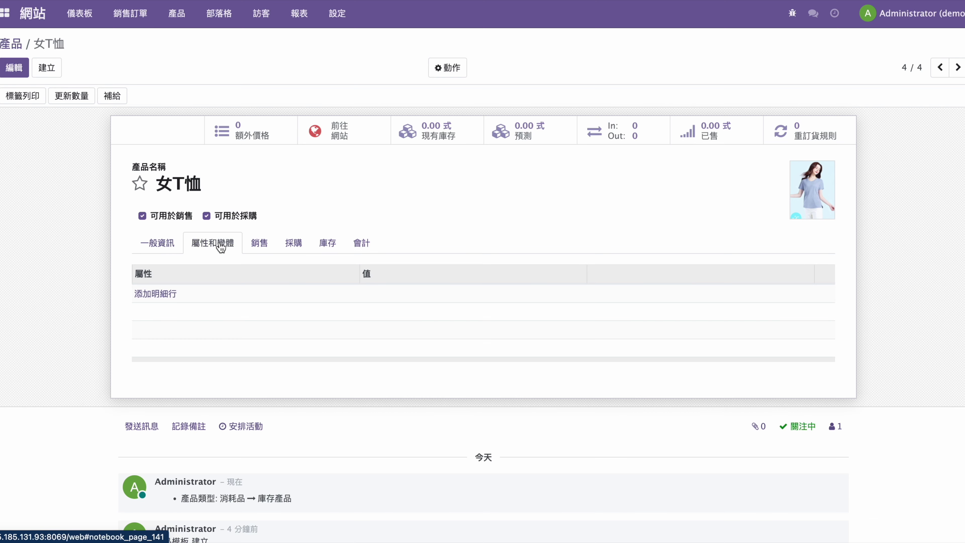
pyautogui.scroll(-2, 301, 366)
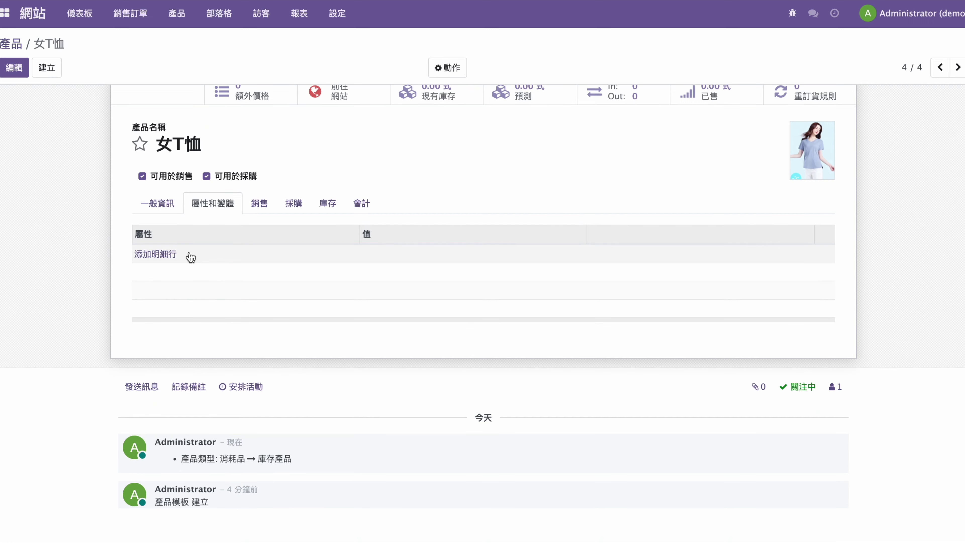
pyautogui.click(170, 258)
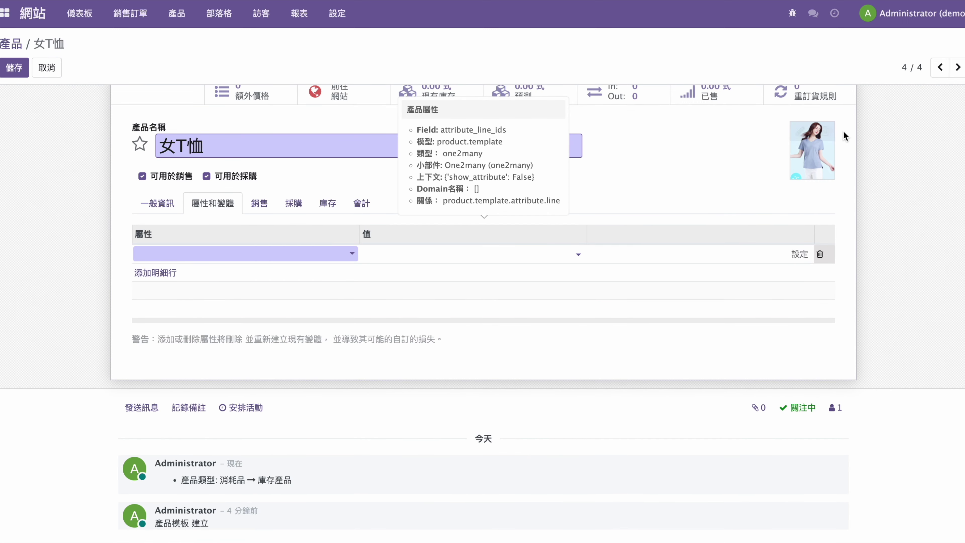
pyautogui.click(325, 259)
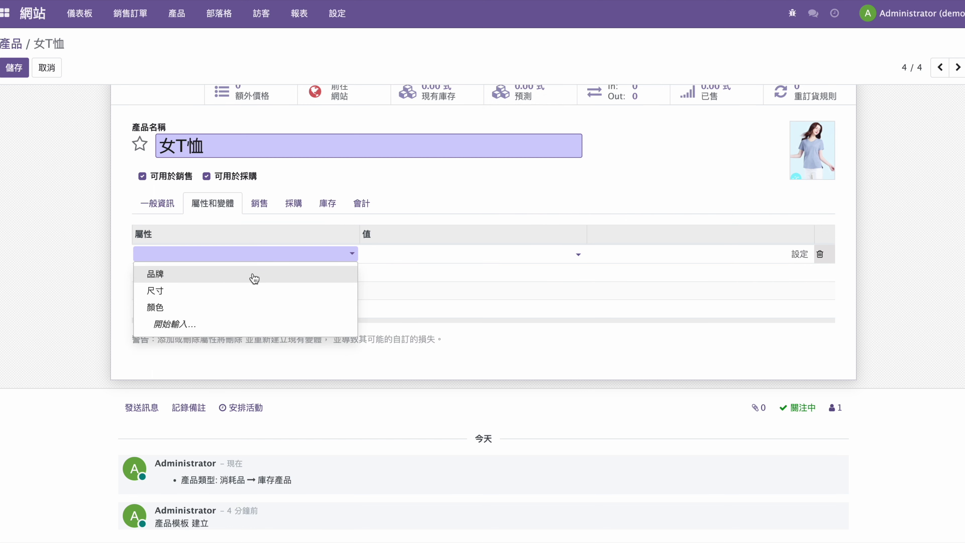
pyautogui.click(227, 290)
# - Give the 尺寸 attribute the values M, L, S and XL, leaving out x
pyautogui.click(437, 263)
pyautogui.click(394, 273)
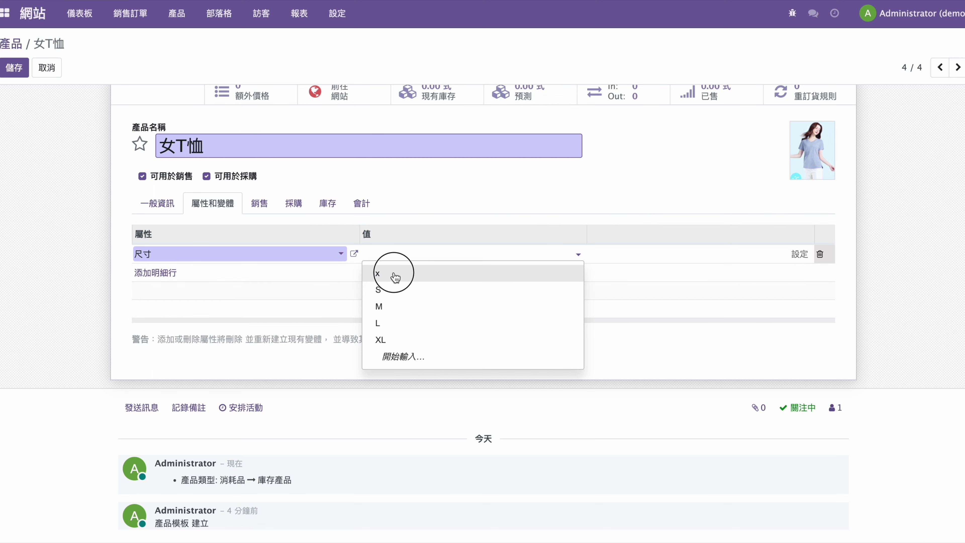
pyautogui.click(424, 261)
pyautogui.click(422, 289)
pyautogui.click(445, 263)
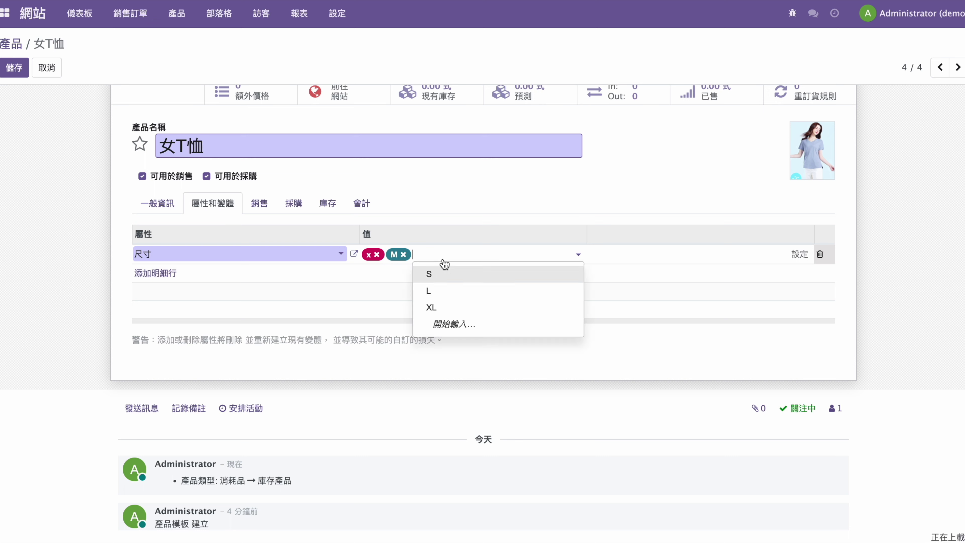
pyautogui.click(441, 292)
pyautogui.click(380, 254)
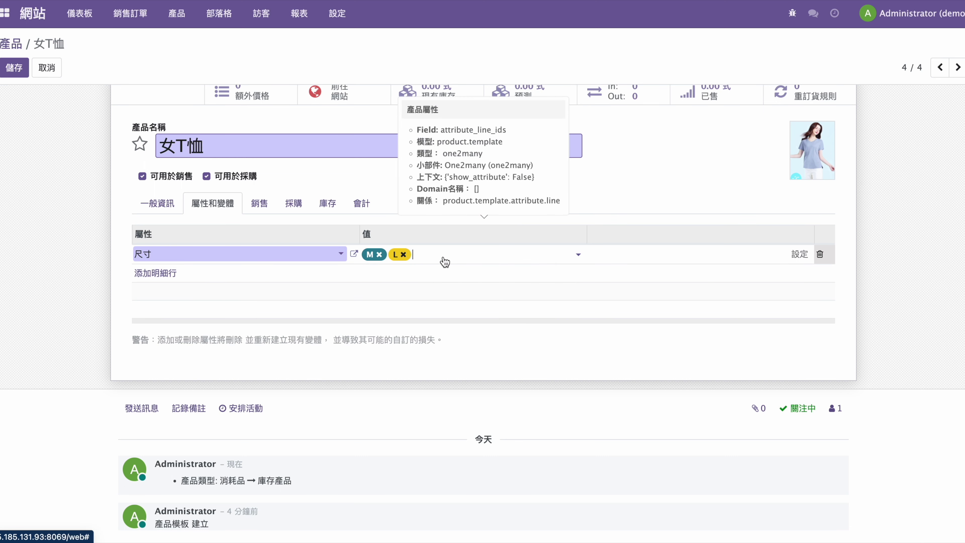
pyautogui.click(442, 262)
pyautogui.click(435, 291)
pyautogui.click(467, 263)
pyautogui.click(464, 291)
# - Add a second attribute line for 顏色 with the values 灰, 紅 and 白
pyautogui.click(167, 283)
pyautogui.click(167, 283)
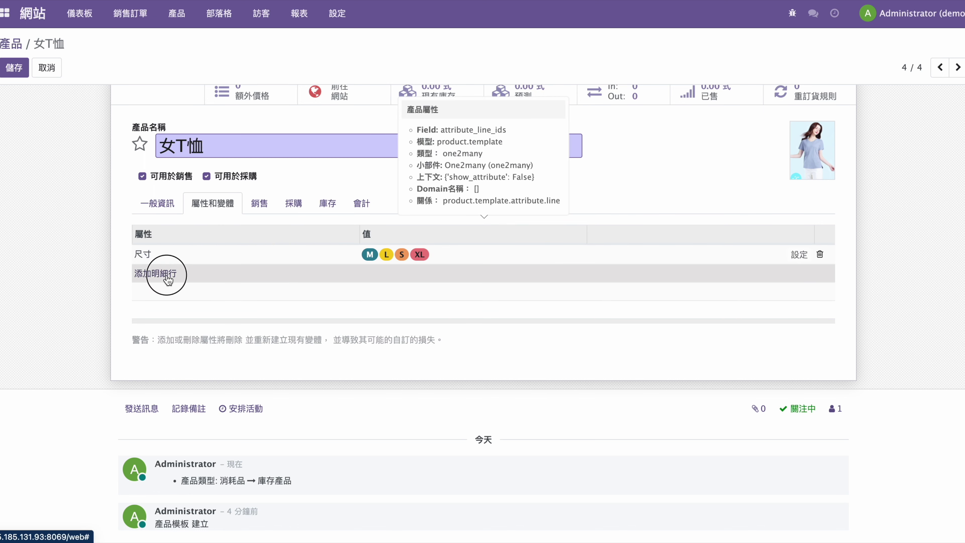
pyautogui.click(162, 325)
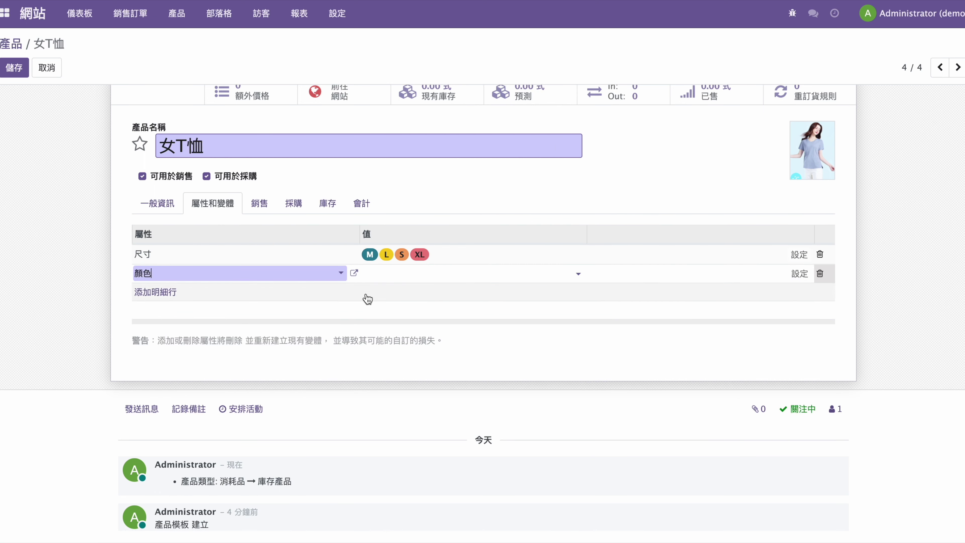
pyautogui.click(403, 279)
pyautogui.click(414, 288)
pyautogui.click(424, 276)
pyautogui.click(419, 291)
pyautogui.click(429, 282)
pyautogui.click(434, 295)
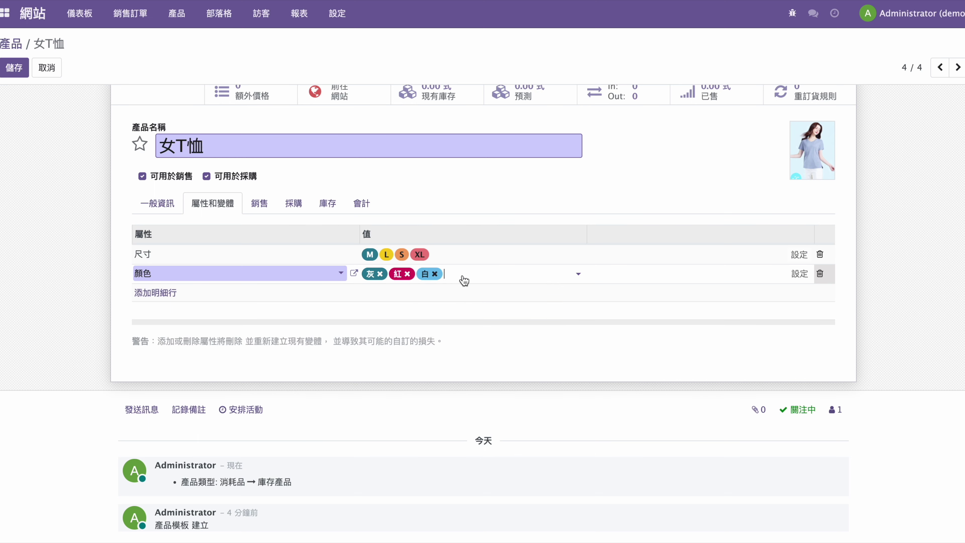
# - Create 黑色 as an additional value of the 顏色 attribute and save the product
pyautogui.write('蕪')
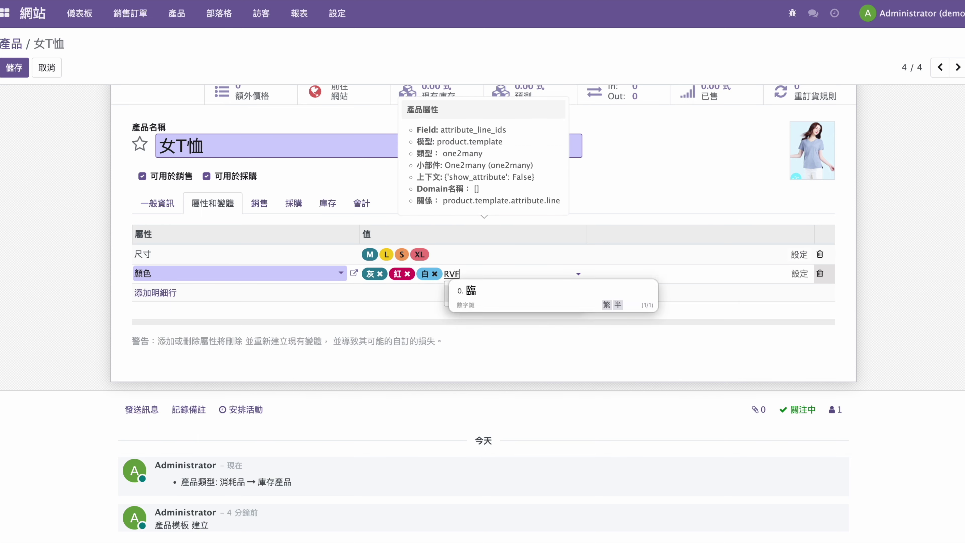
pyautogui.press('Down')
pyautogui.press('BackSpace')
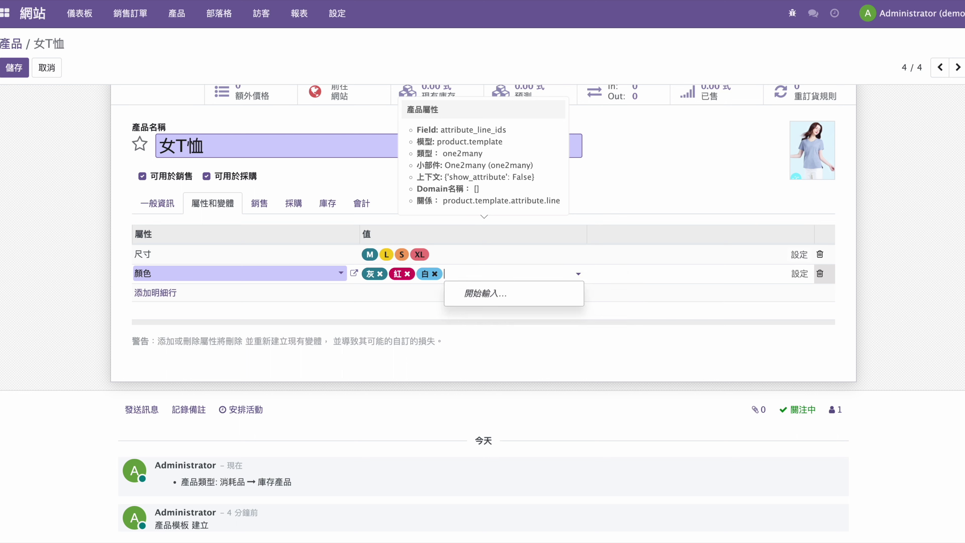
pyautogui.write('q')
pyautogui.press('BackSpace')
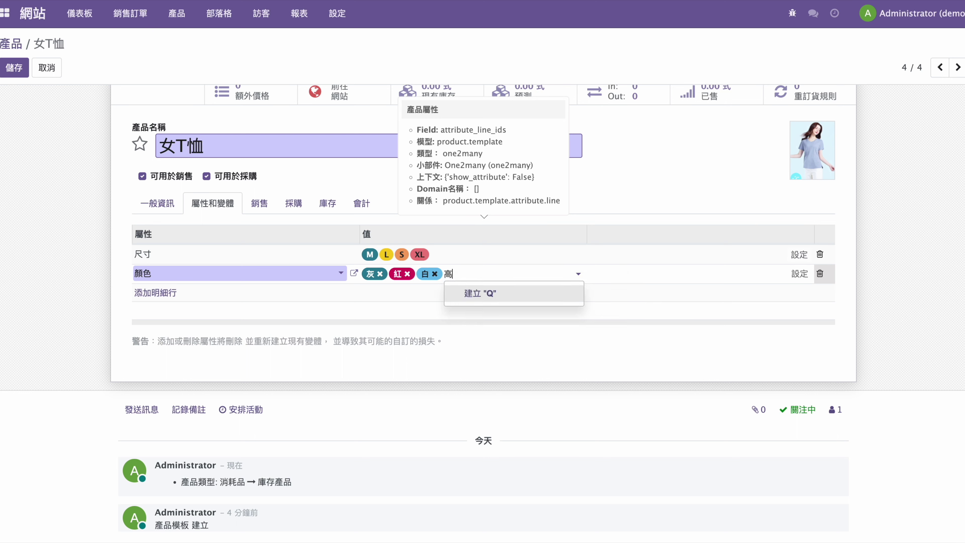
pyautogui.write('黑色')
pyautogui.press('Return')
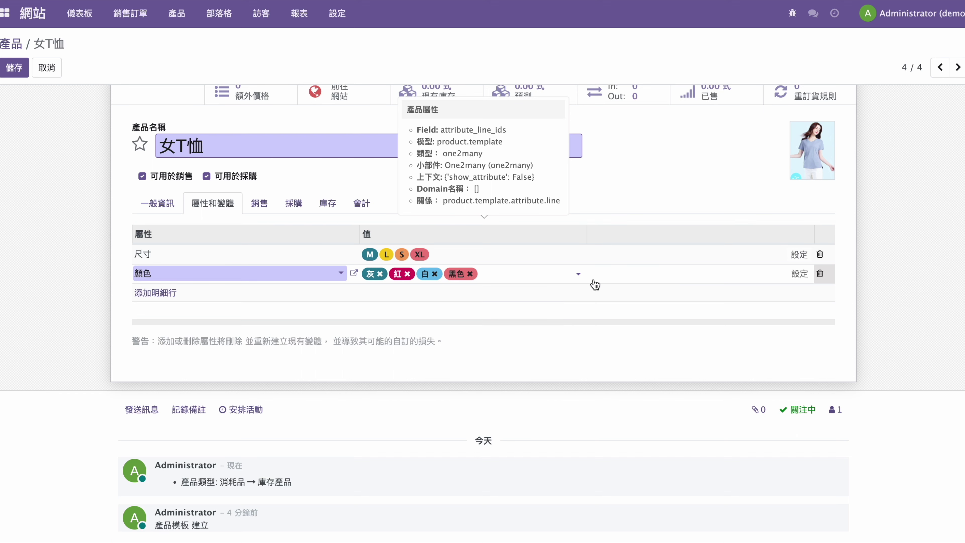
pyautogui.scroll(2, 595, 284)
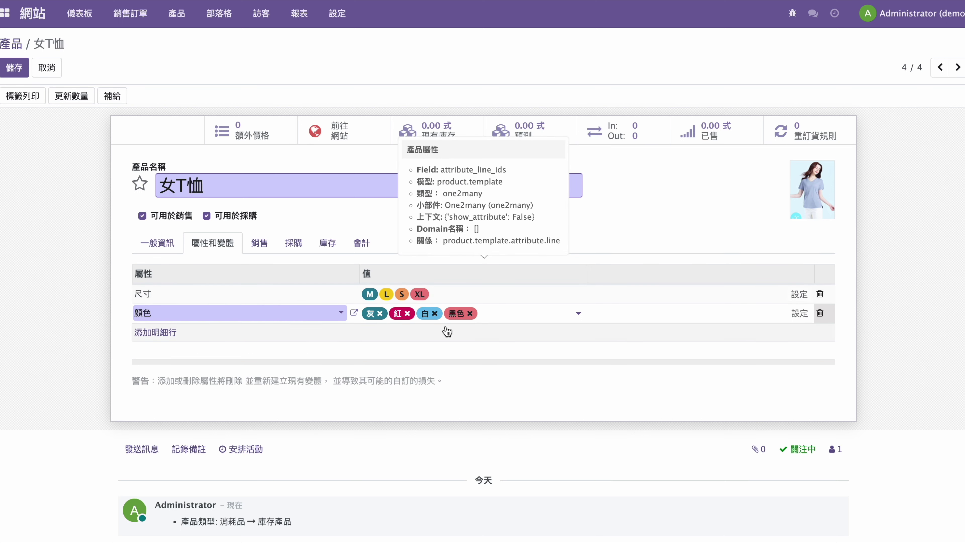
pyautogui.click(14, 67)
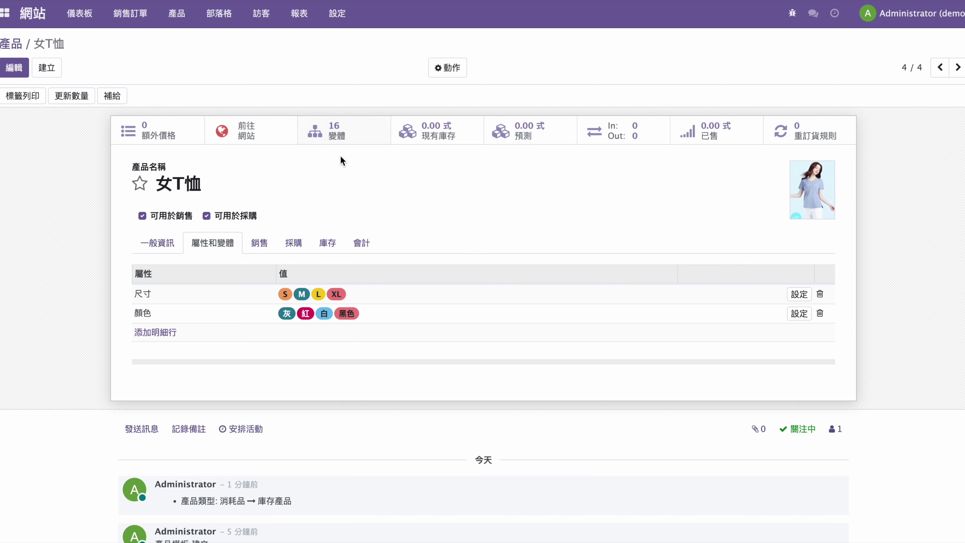
# - Open the product's 尺寸 M, 顏色 紅 variant, replace its image with the pink T-shirt photo and save
pyautogui.click(331, 133)
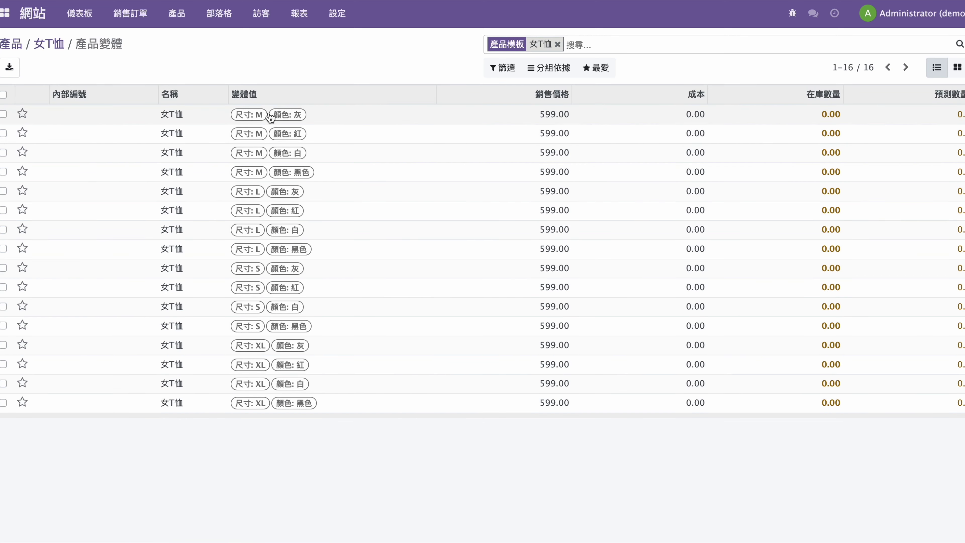
pyautogui.click(190, 138)
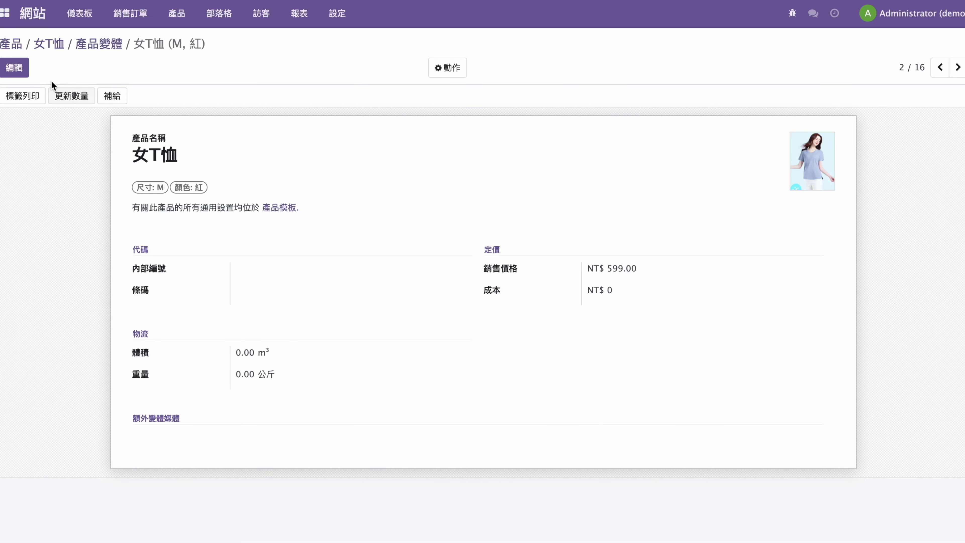
pyautogui.click(23, 74)
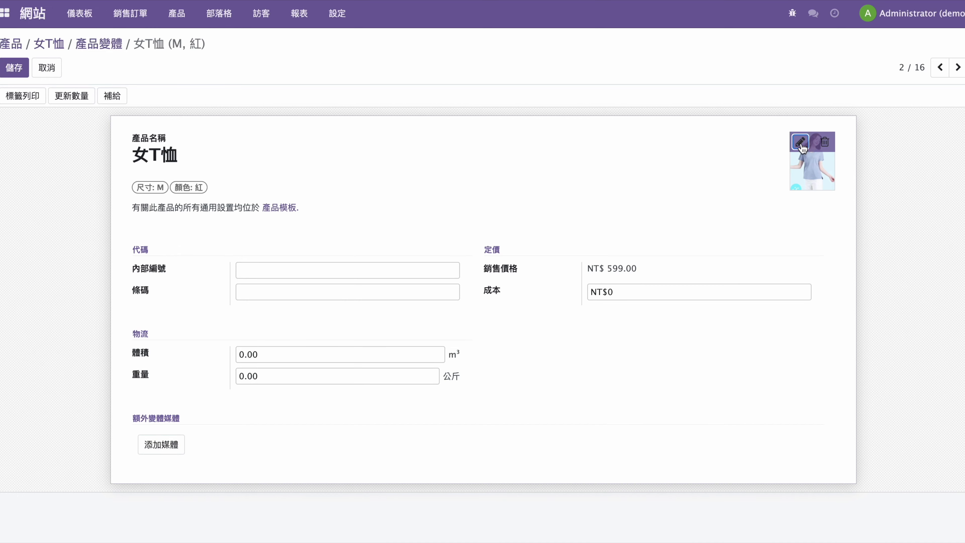
pyautogui.click(800, 146)
pyautogui.doubleClick(243, 225)
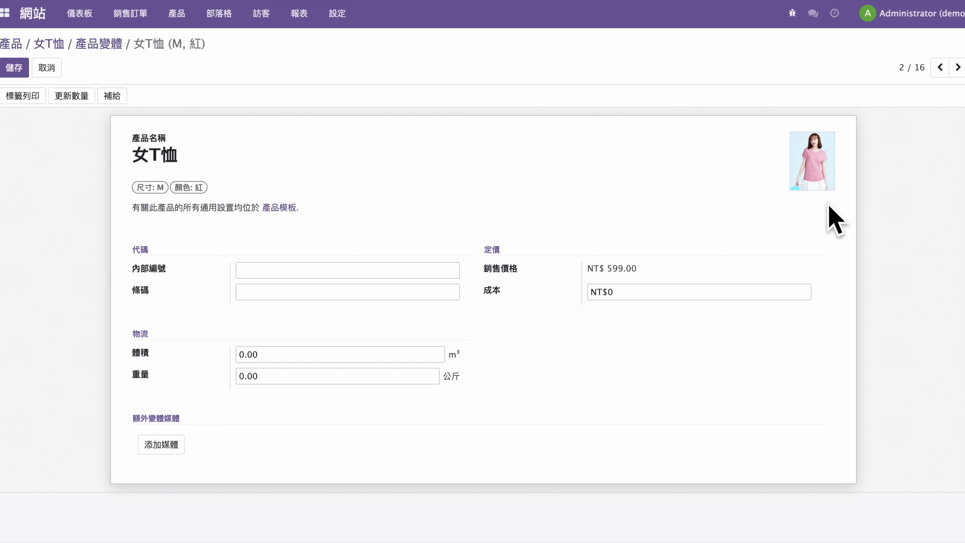
pyautogui.click(12, 68)
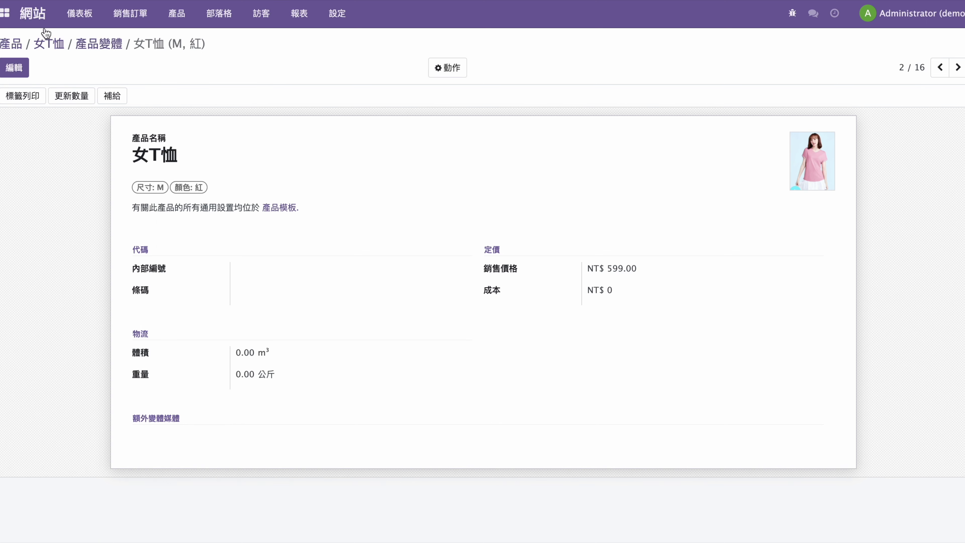
# - Go from the product records to the public website's 商店 and open the 女T恤 product page
pyautogui.click(11, 44)
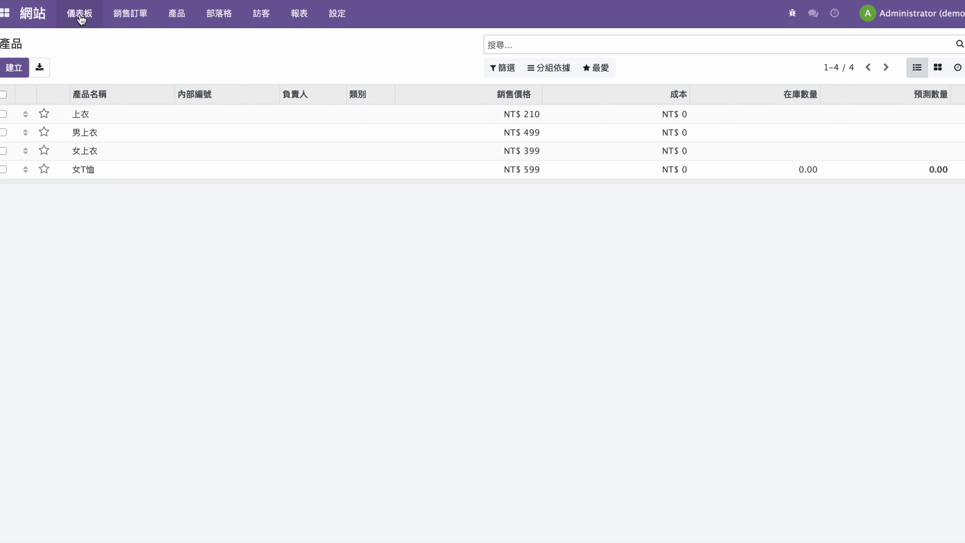
pyautogui.click(5, 13)
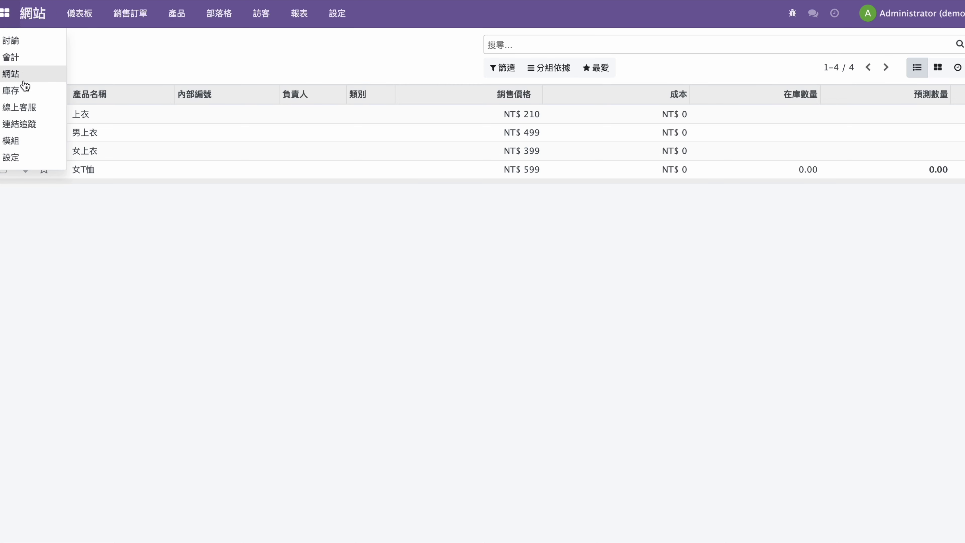
pyautogui.click(27, 79)
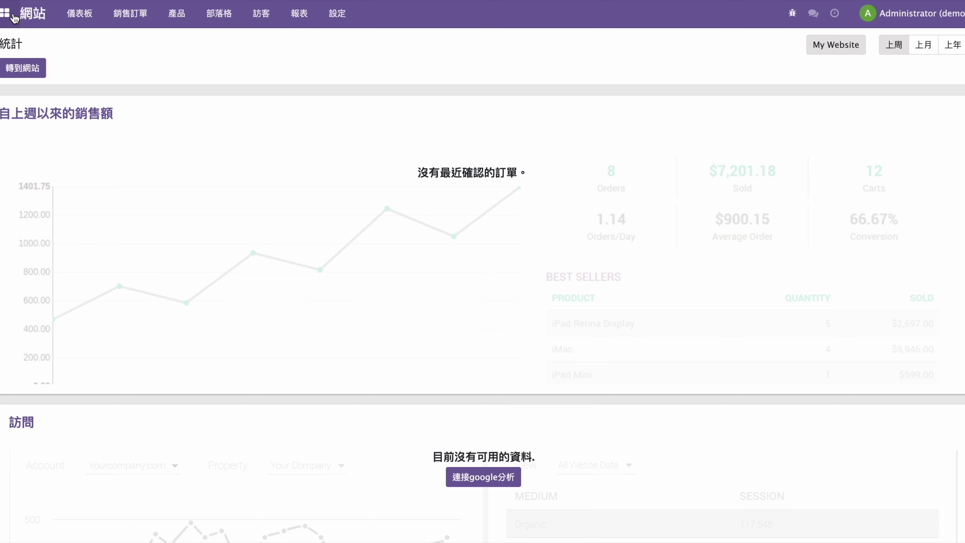
pyautogui.click(23, 69)
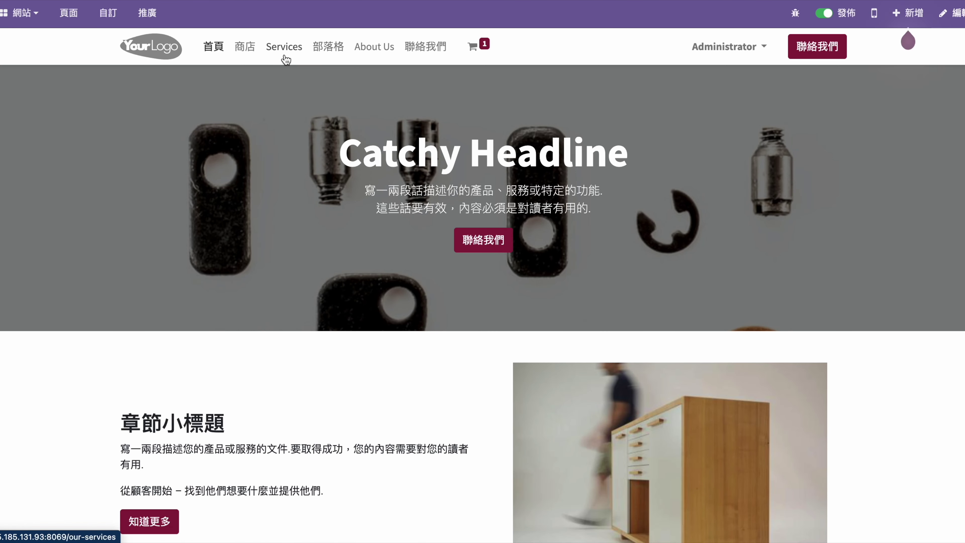
pyautogui.click(252, 51)
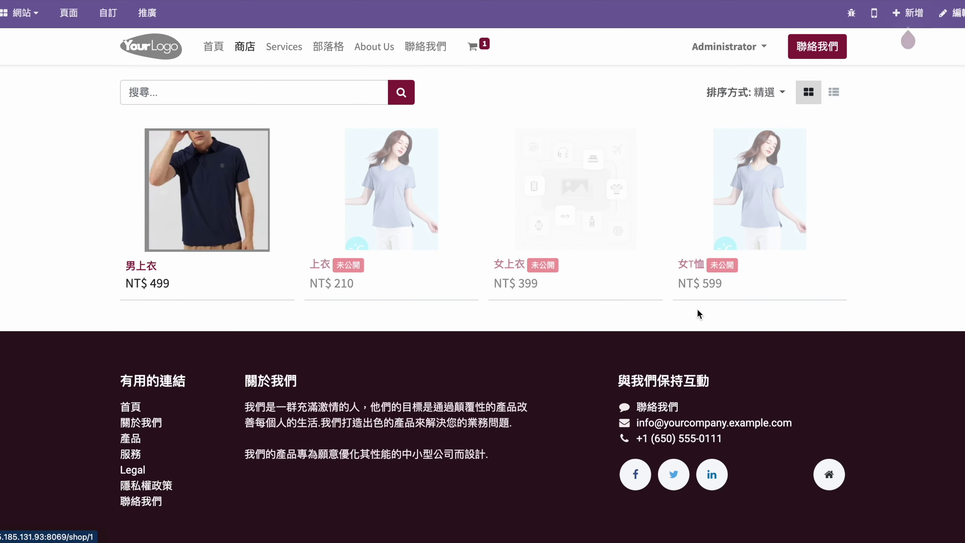
pyautogui.click(760, 211)
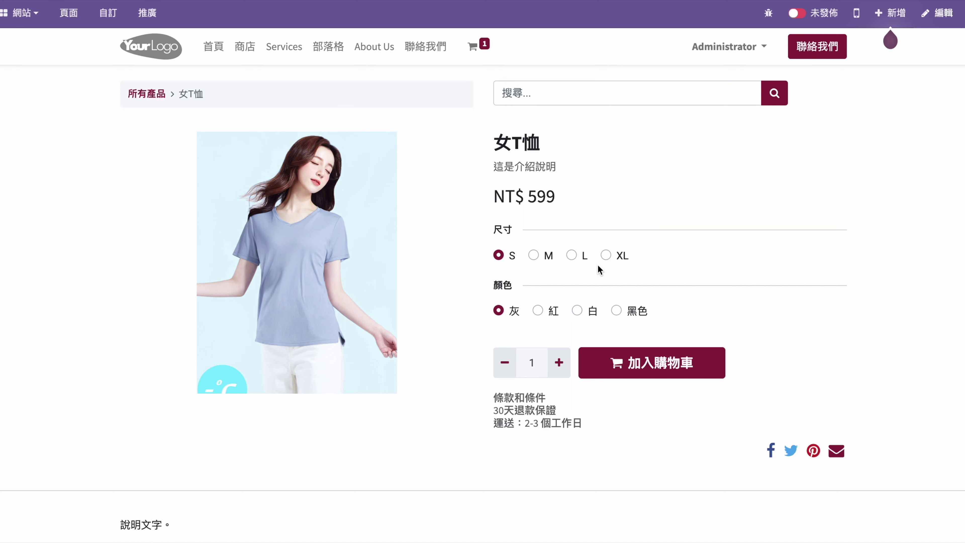
# - Select 尺寸 M and 顏色 紅 on the 女T恤 page and review the variant's image and page content
pyautogui.click(534, 255)
pyautogui.click(538, 311)
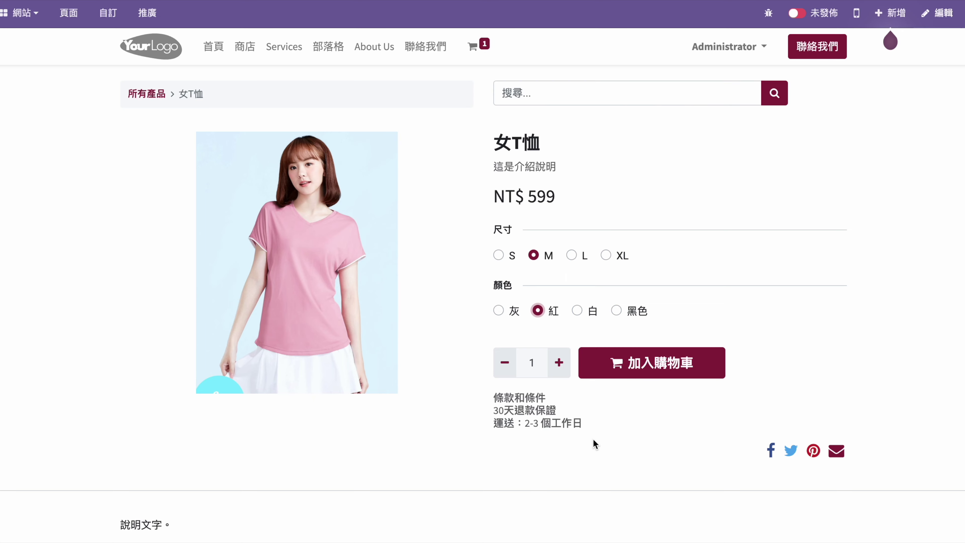
pyautogui.scroll(-4, 509, 289)
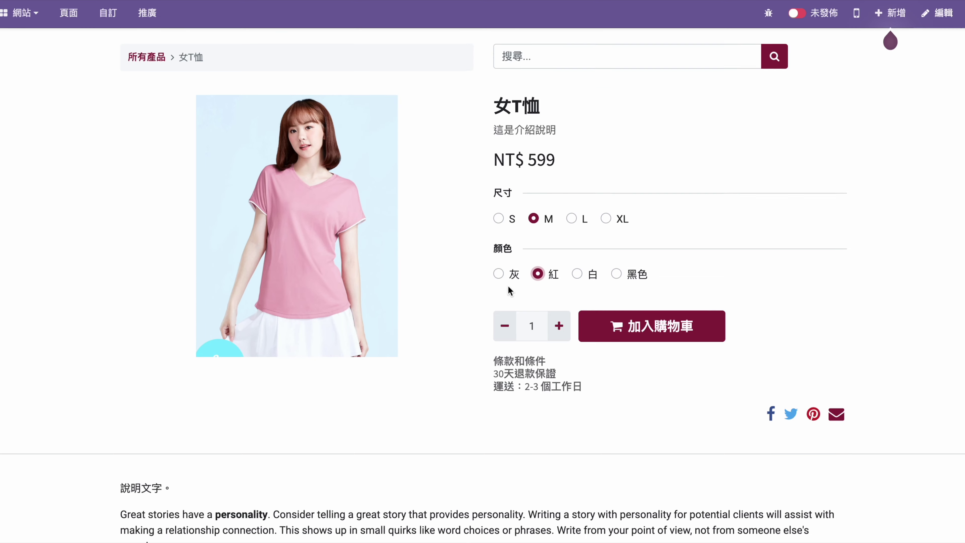
pyautogui.scroll(4, 508, 289)
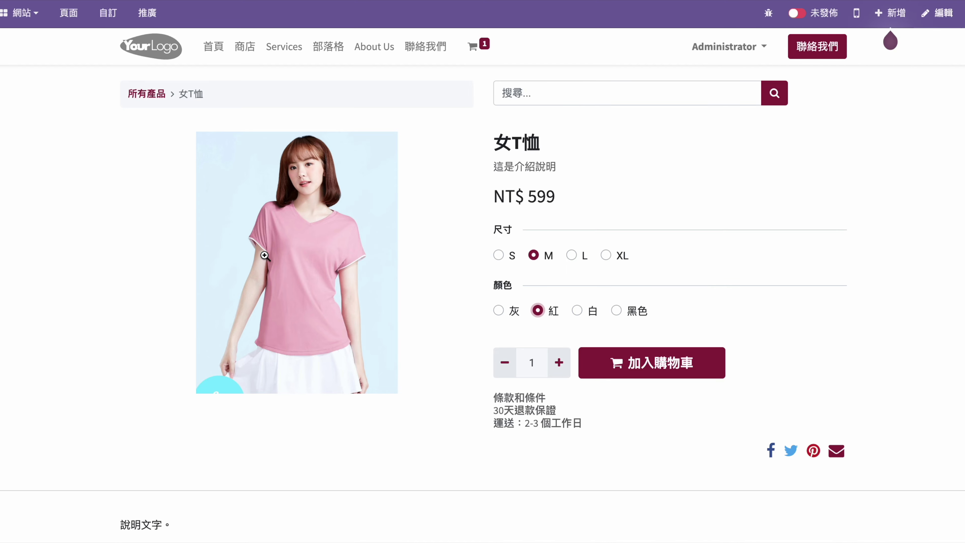
pyautogui.scroll(-6, 444, 298)
pyautogui.scroll(6, 440, 296)
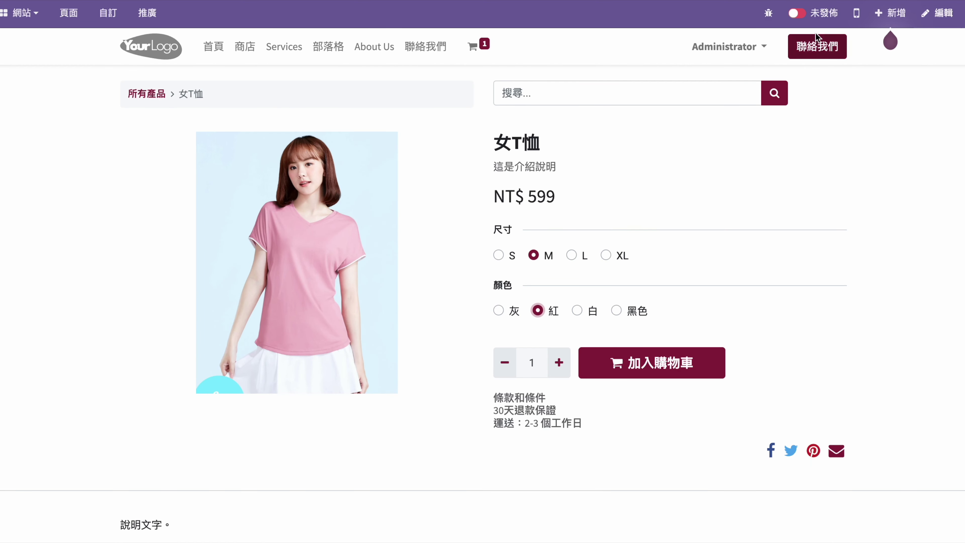
# - Publish the 女T恤 page and reopen it from the 商店 product overview
pyautogui.click(798, 13)
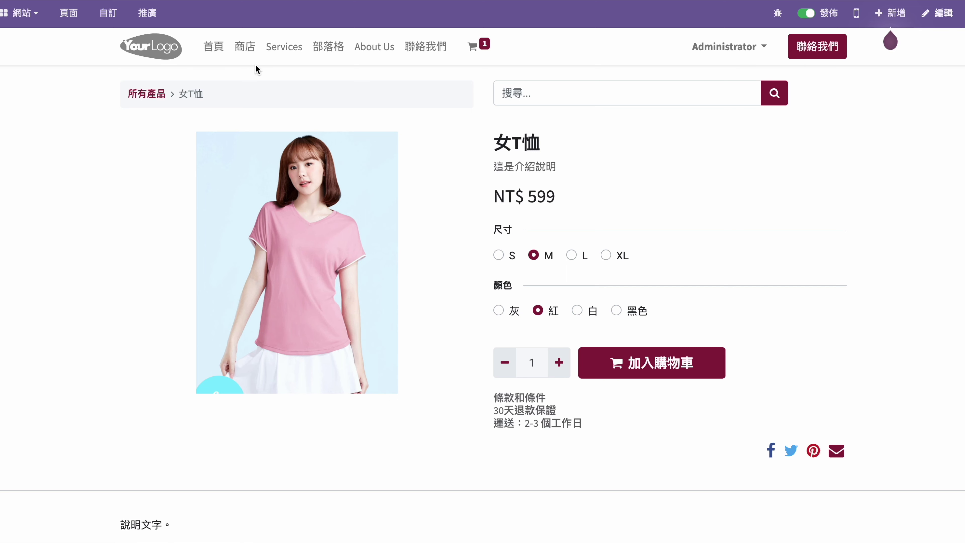
pyautogui.click(247, 48)
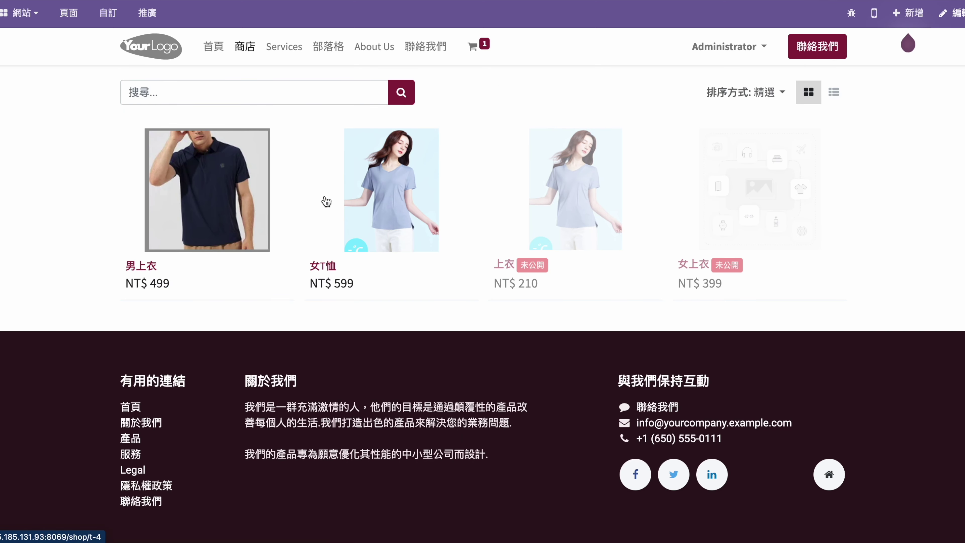
pyautogui.click(397, 196)
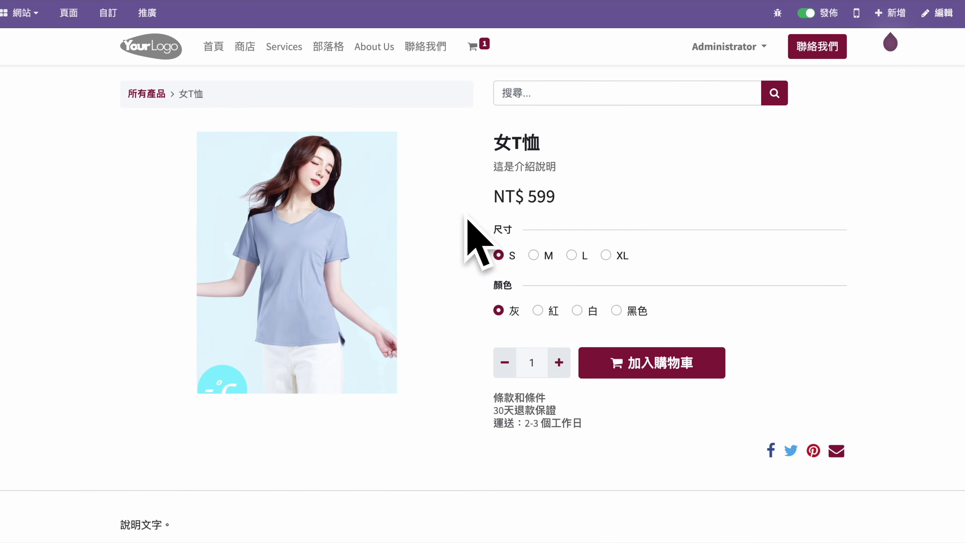
# - Add one 女T恤 in 尺寸 S, 顏色 灰 to the shopping cart and proceed to checkout from the cart
pyautogui.scroll(-5, 475, 255)
pyautogui.scroll(5, 475, 254)
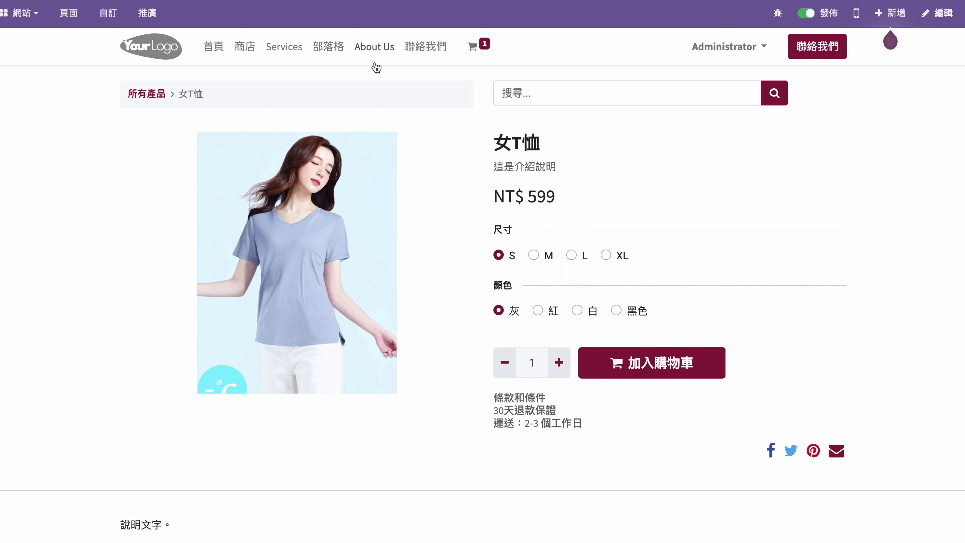
pyautogui.click(642, 368)
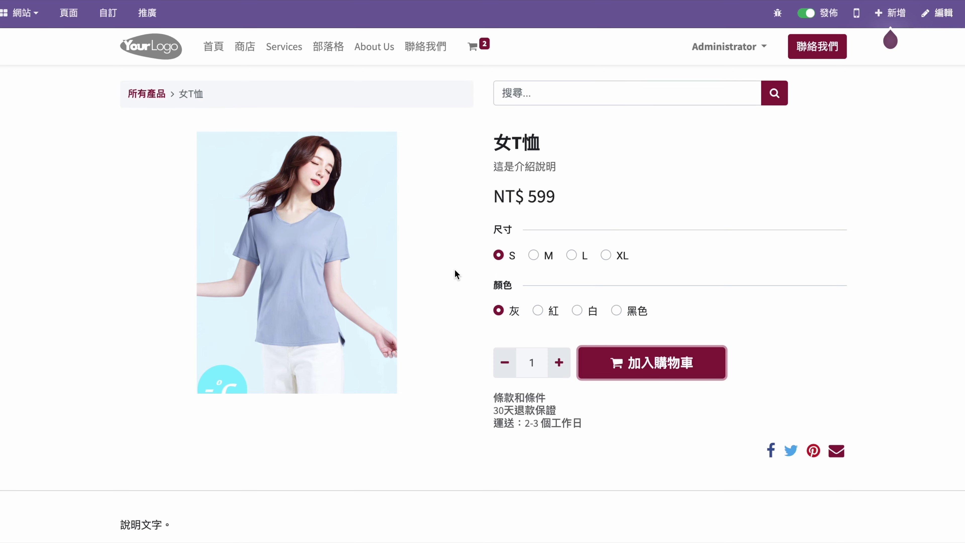
pyautogui.scroll(-4, 511, 276)
pyautogui.scroll(4, 646, 361)
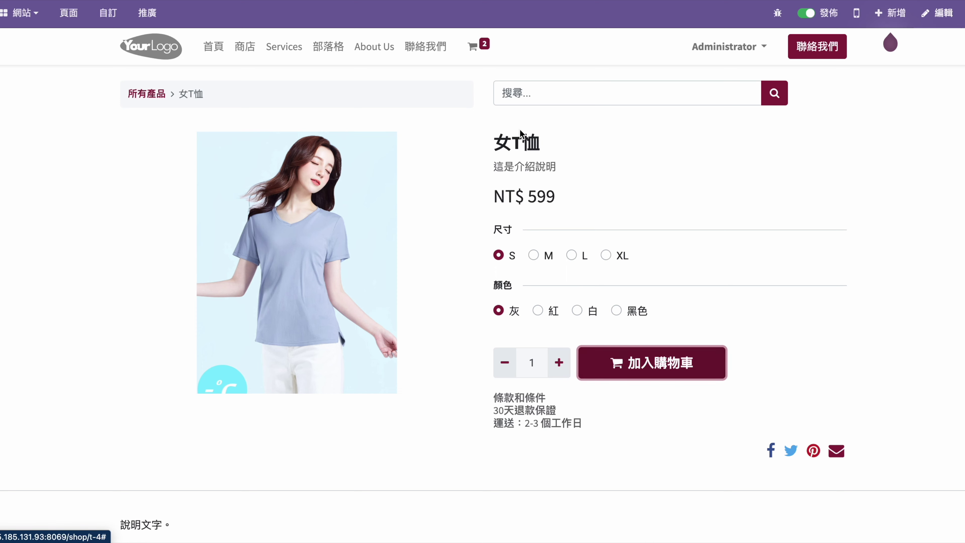
pyautogui.click(473, 47)
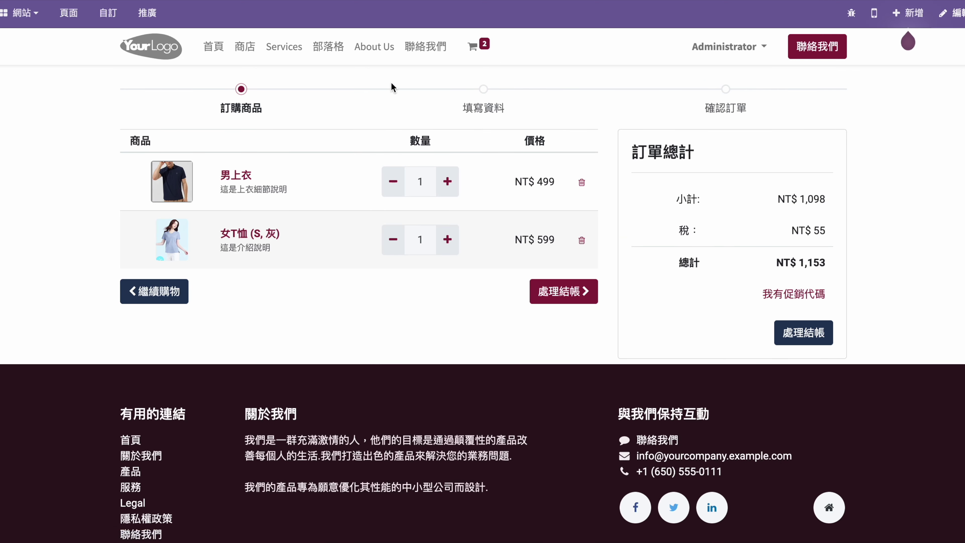
pyautogui.click(564, 293)
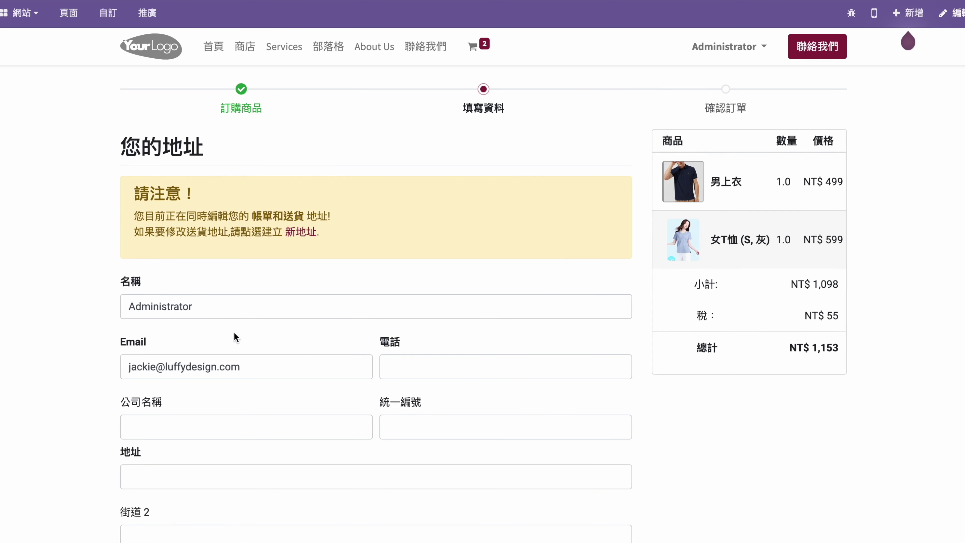
# - Enter the customer's phone number in the checkout address form
pyautogui.click(415, 372)
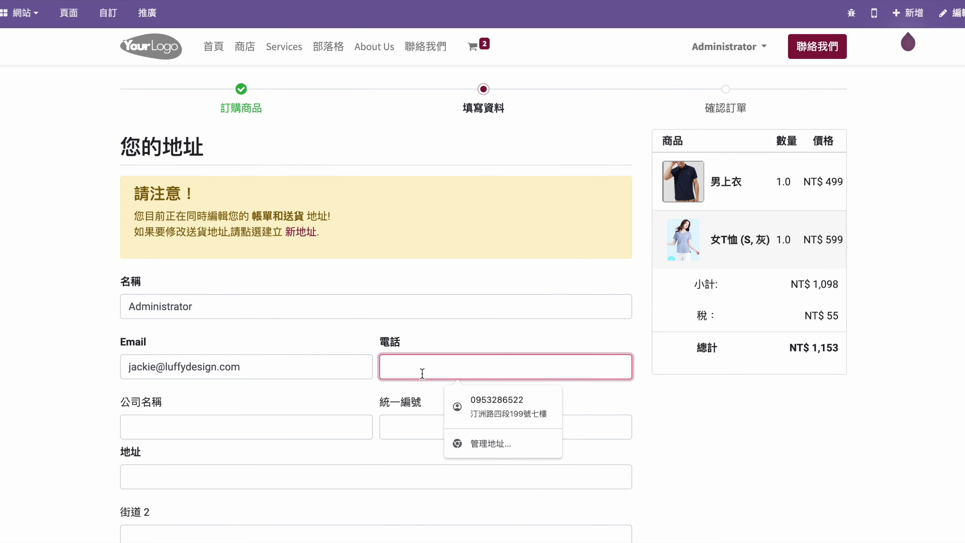
pyautogui.write('0')
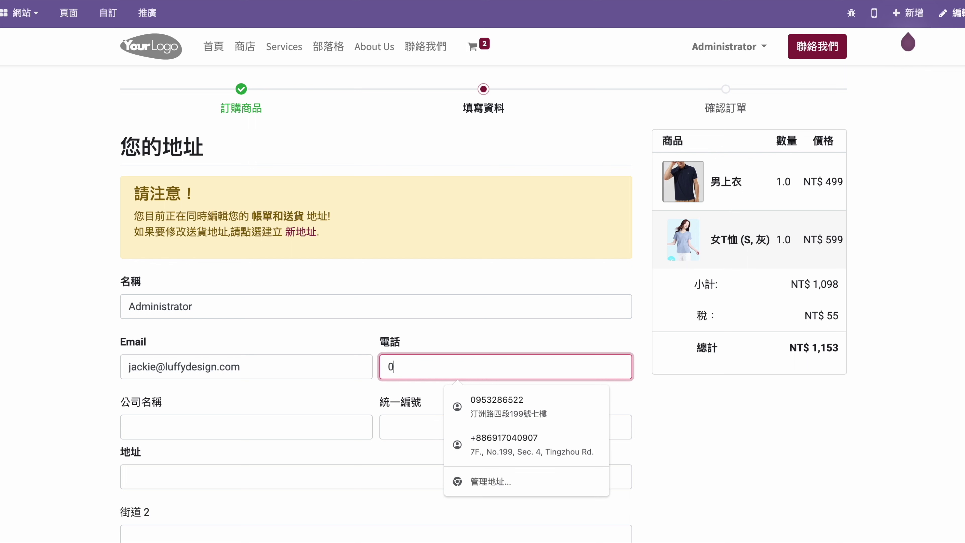
pyautogui.write('9')
pyautogui.press('BackSpace')
pyautogui.press('BackSpace')
pyautogui.write('11')
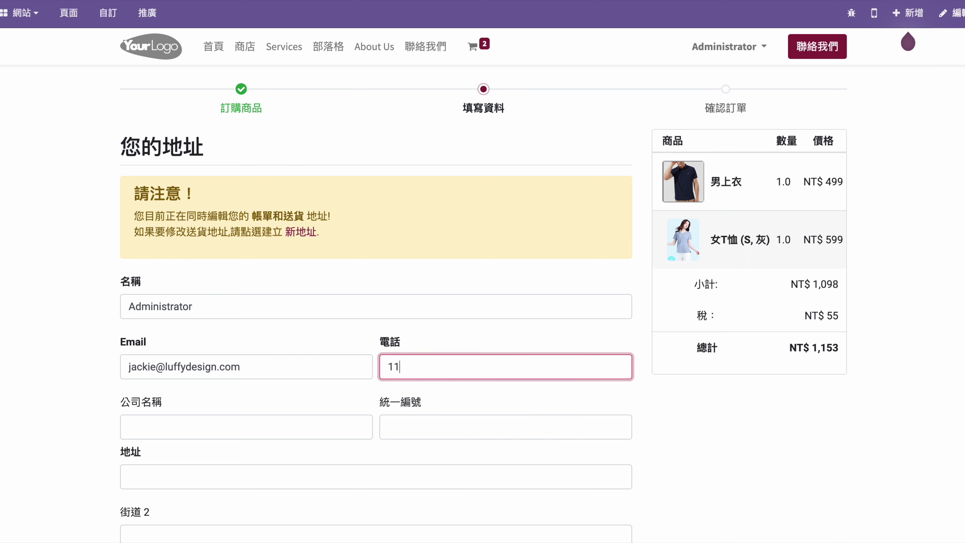
pyautogui.press('BackSpace')
pyautogui.write('2')
# - Fill in the customer's street address and try to continue to the next checkout stage
pyautogui.scroll(-3, 321, 379)
pyautogui.click(282, 347)
pyautogui.write('123123')
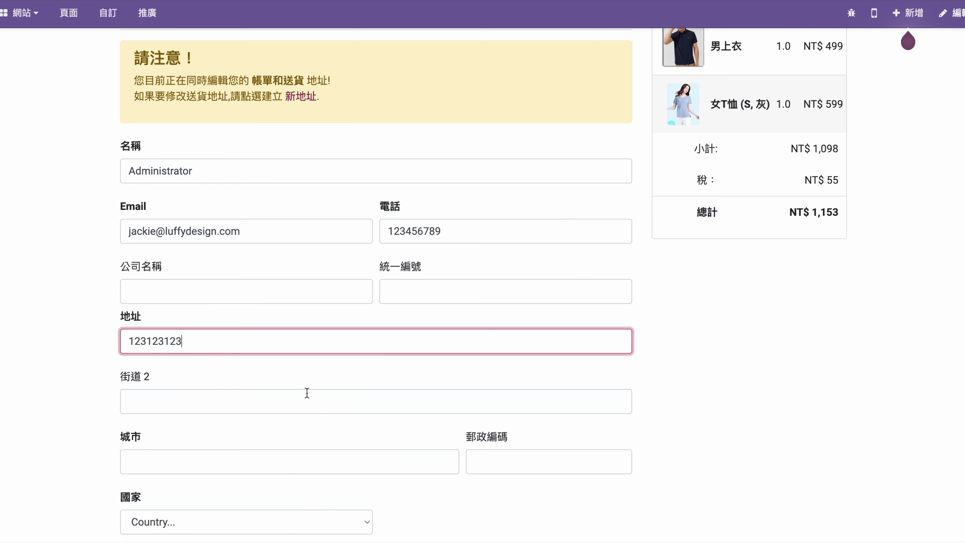
pyautogui.scroll(-1, 306, 392)
pyautogui.click(269, 357)
pyautogui.click(257, 306)
pyautogui.write('DFSAD')
pyautogui.press('BackSpace')
pyautogui.press('BackSpace')
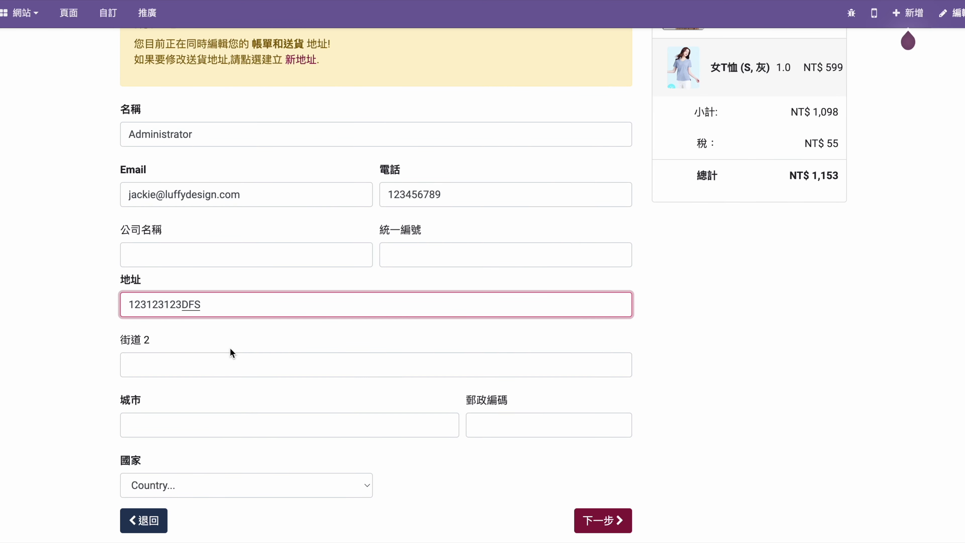
pyautogui.scroll(-1, 232, 354)
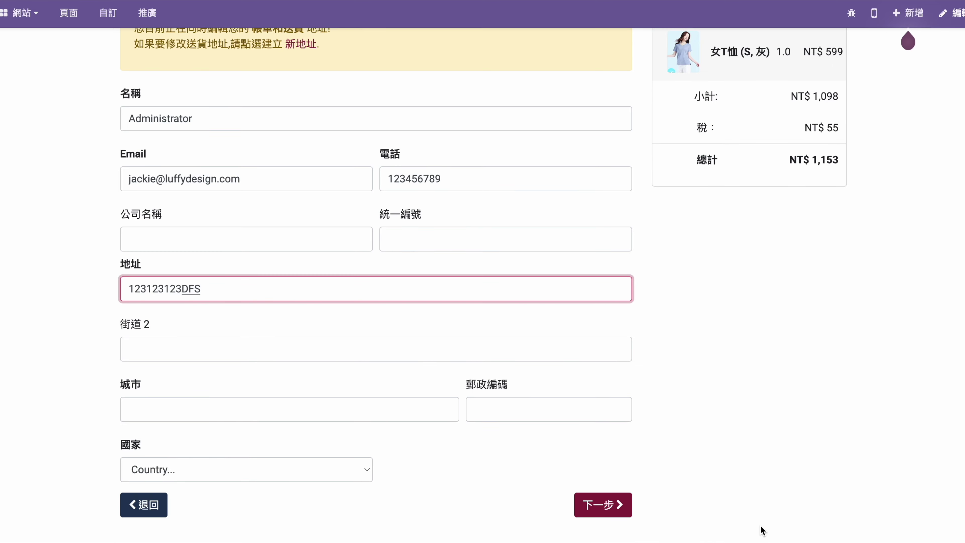
pyautogui.click(595, 507)
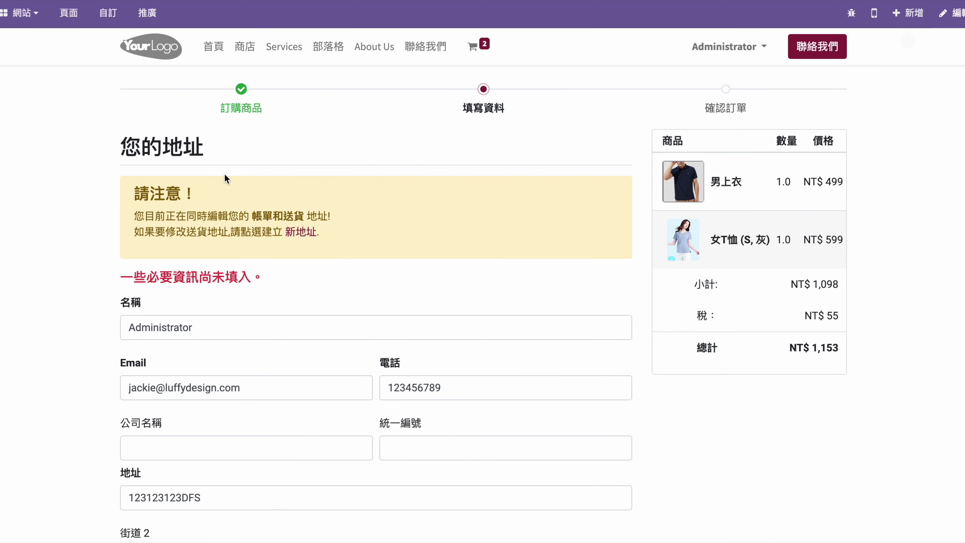
# - Fill in the city in the checkout address form
pyautogui.scroll(-10, 178, 339)
pyautogui.click(338, 418)
pyautogui.write('TA')
pyautogui.press('BackSpace')
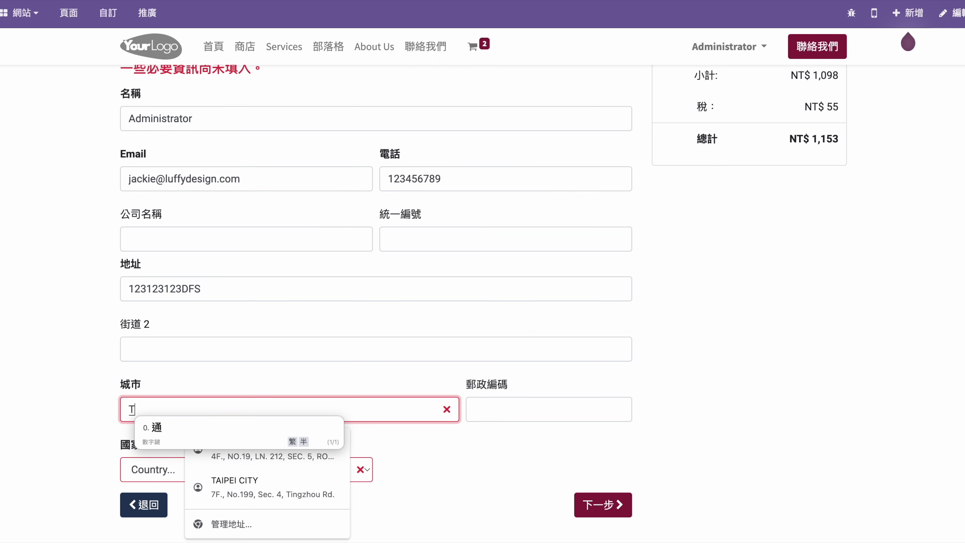
pyautogui.press('BackSpace')
pyautogui.write('taipei')
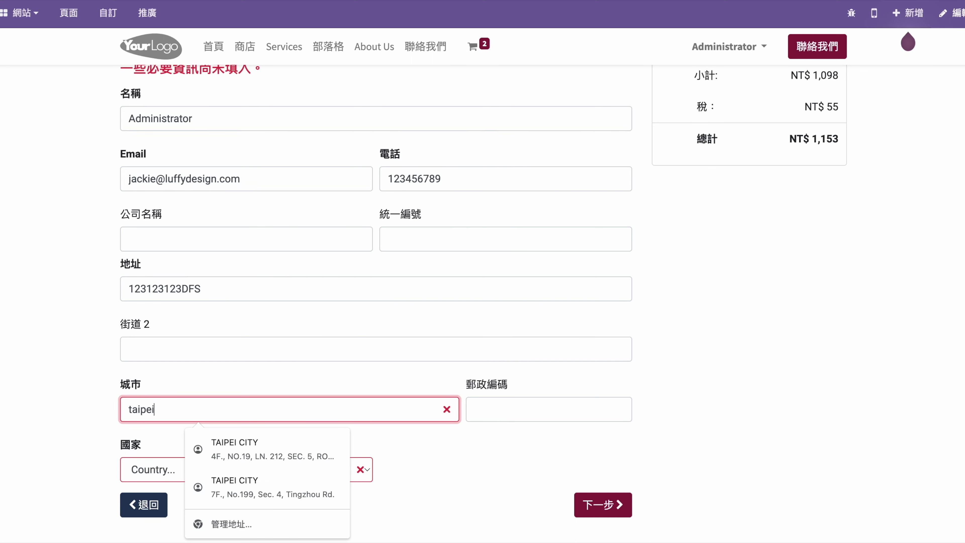
# - Set the address's country to 台灣 and submit the form with the postal code left empty
pyautogui.click(144, 472)
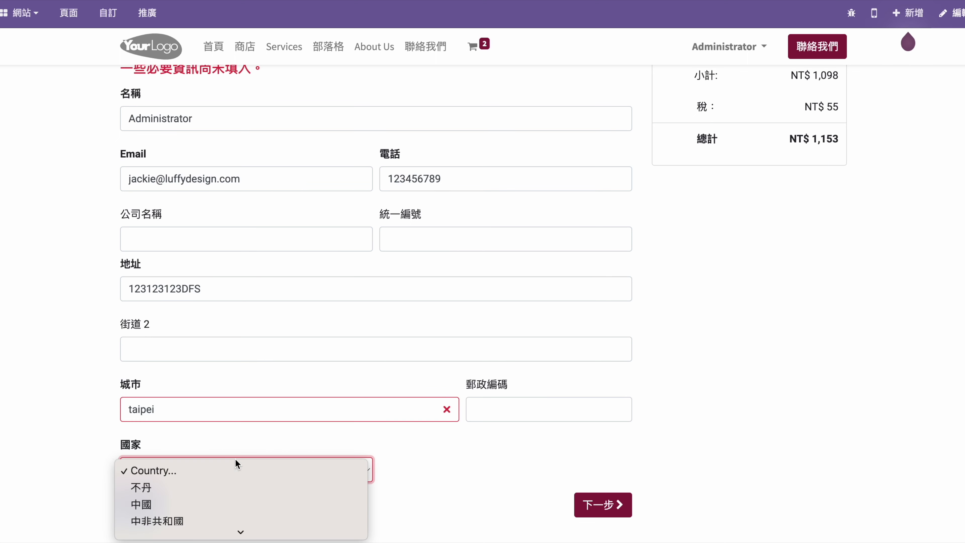
pyautogui.click(367, 453)
pyautogui.click(295, 466)
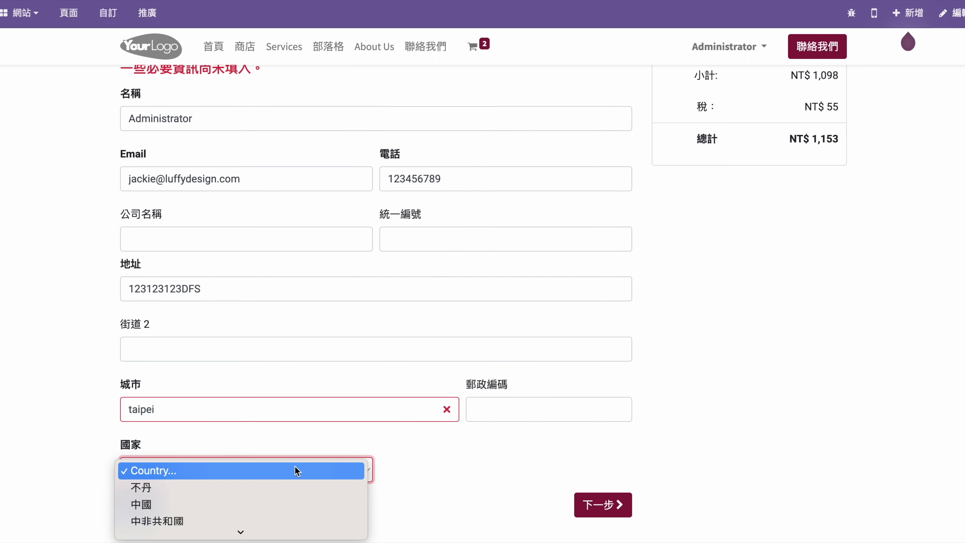
pyautogui.scroll(-10, 224, 502)
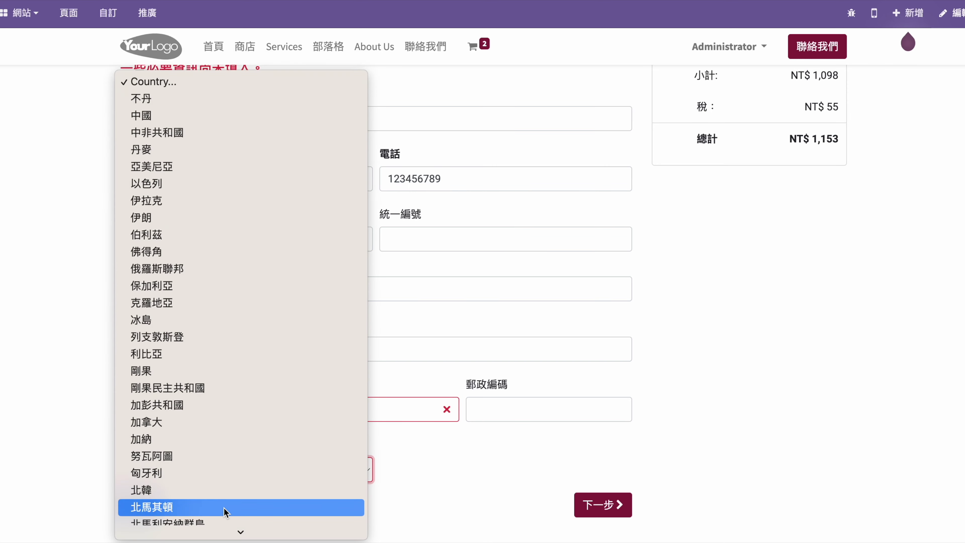
pyautogui.scroll(-2, 226, 511)
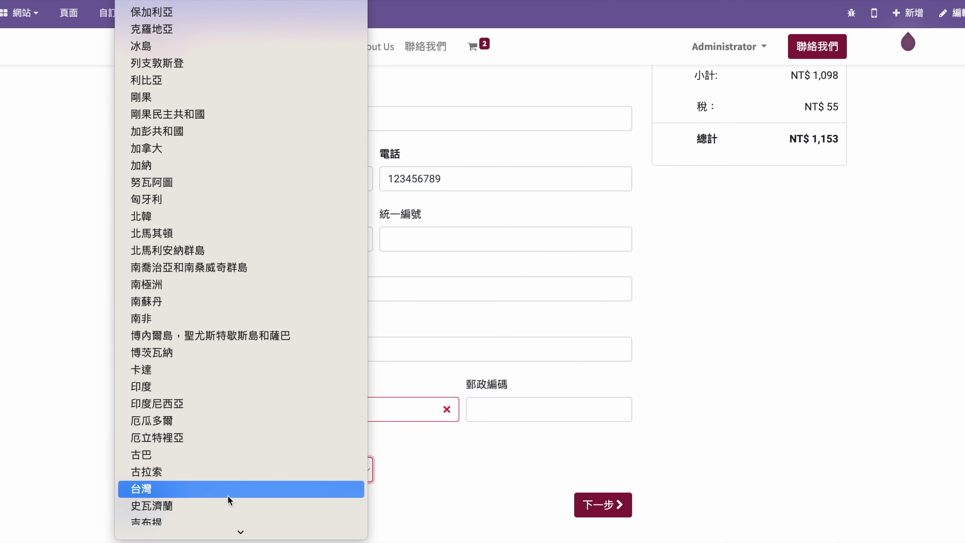
pyautogui.click(227, 494)
pyautogui.click(484, 407)
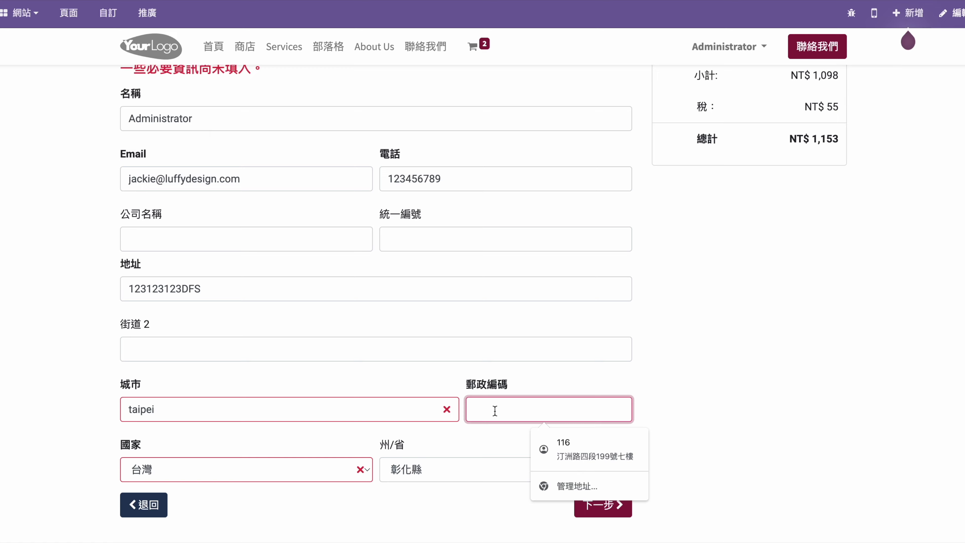
pyautogui.click(671, 399)
pyautogui.scroll(4, 669, 407)
pyautogui.scroll(-4, 668, 411)
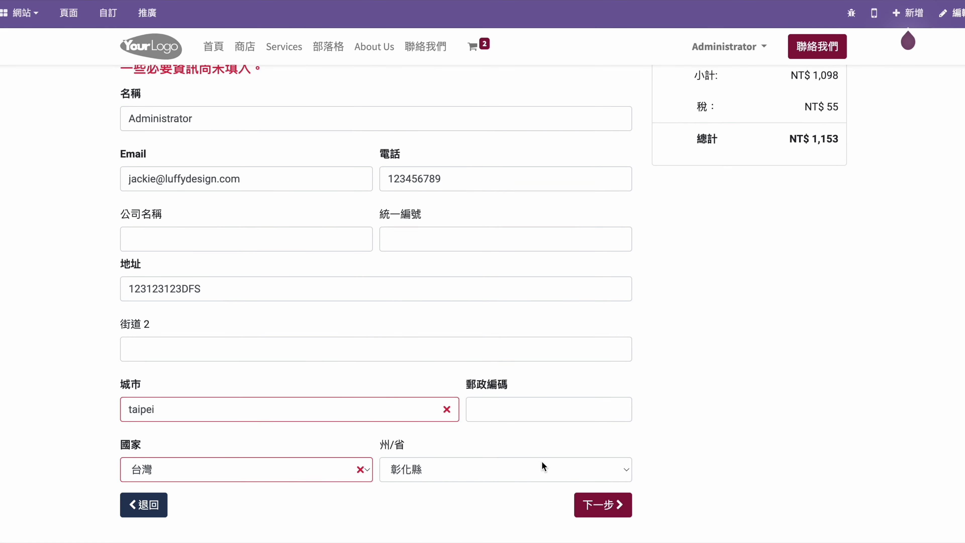
pyautogui.click(606, 508)
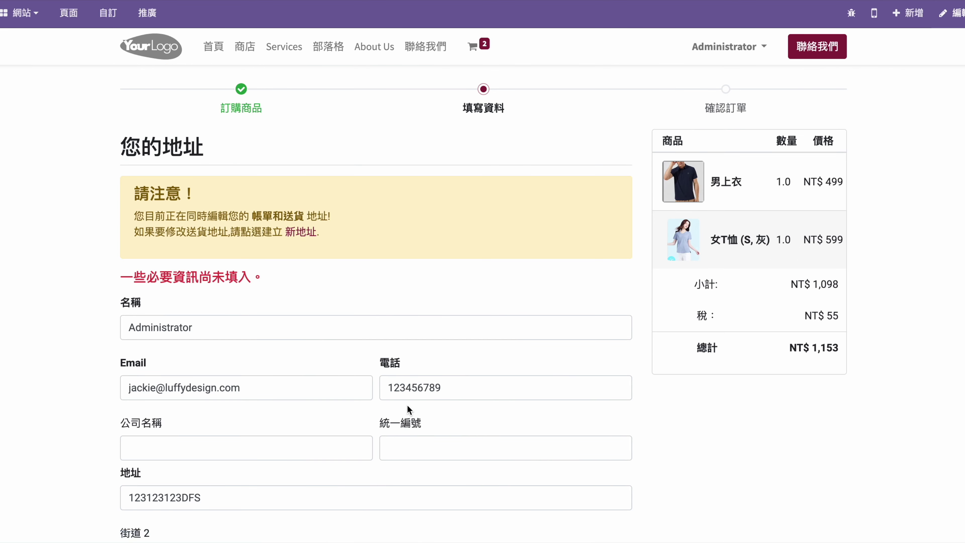
# - Enter the postal code and submit the completed checkout address
pyautogui.scroll(-4, 418, 380)
pyautogui.click(524, 410)
pyautogui.write('1')
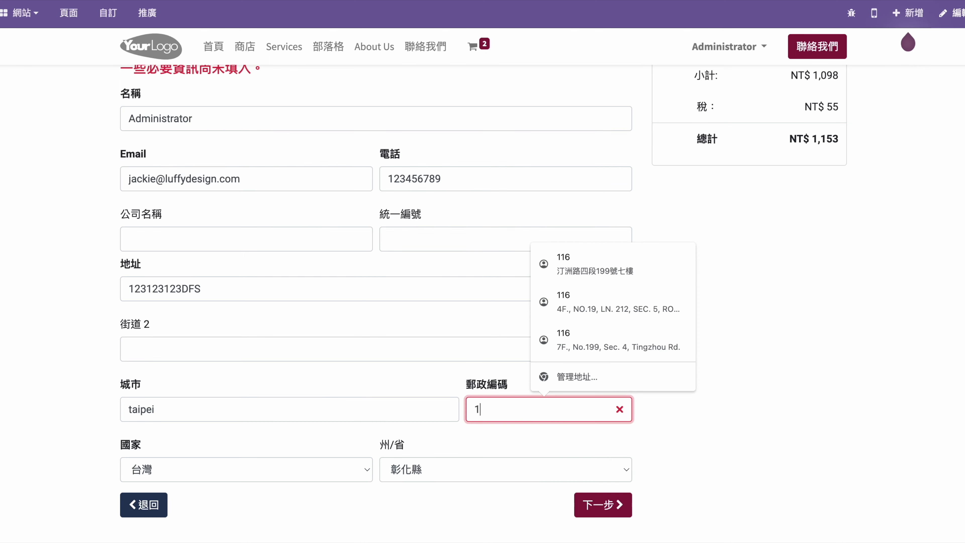
pyautogui.write('15')
pyautogui.click(608, 506)
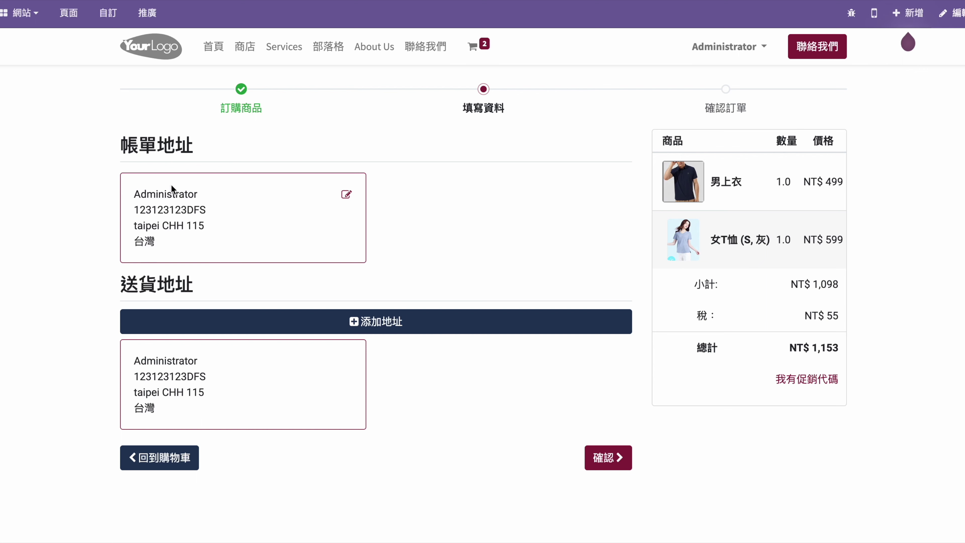
# - Confirm the billing and shipping addresses, pay by 電匯 and review the order's transfer details
pyautogui.click(618, 459)
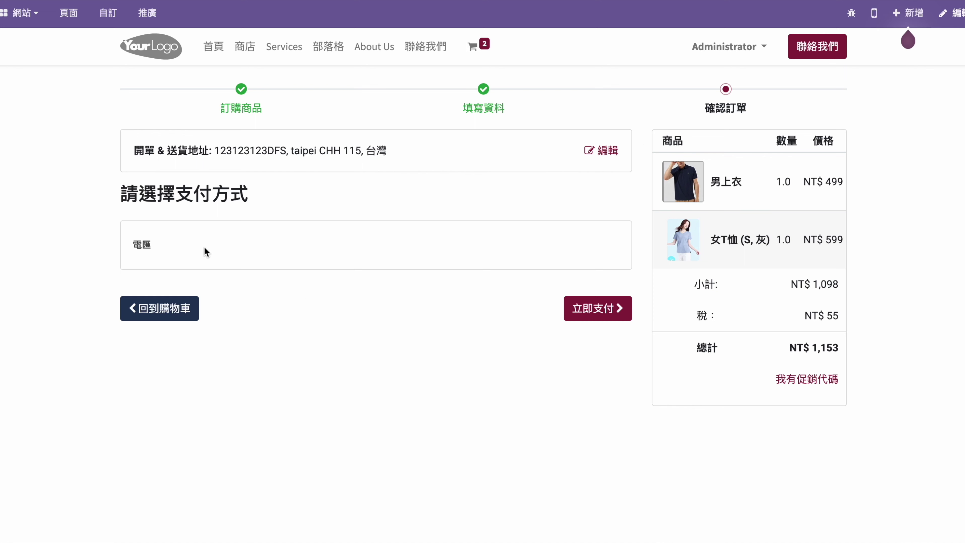
pyautogui.click(598, 309)
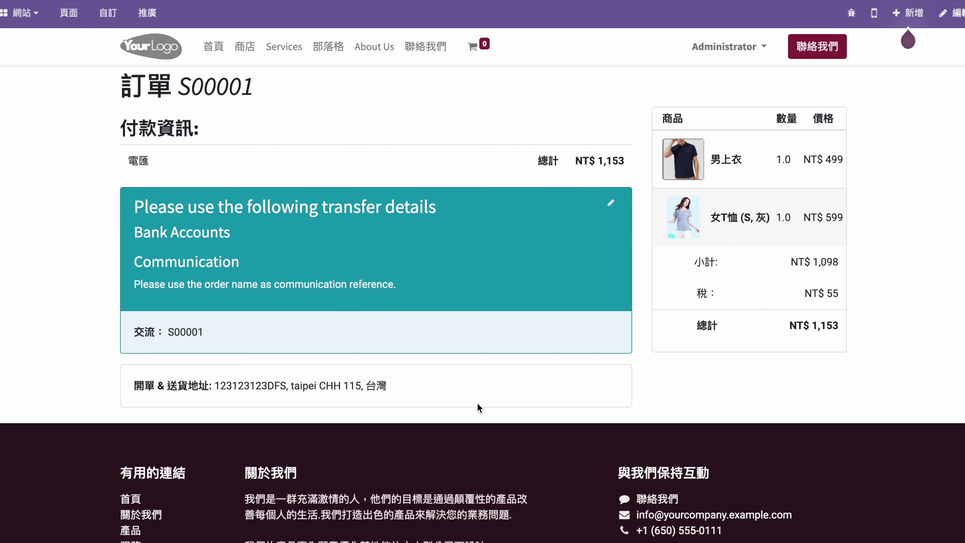
pyautogui.scroll(-2, 394, 383)
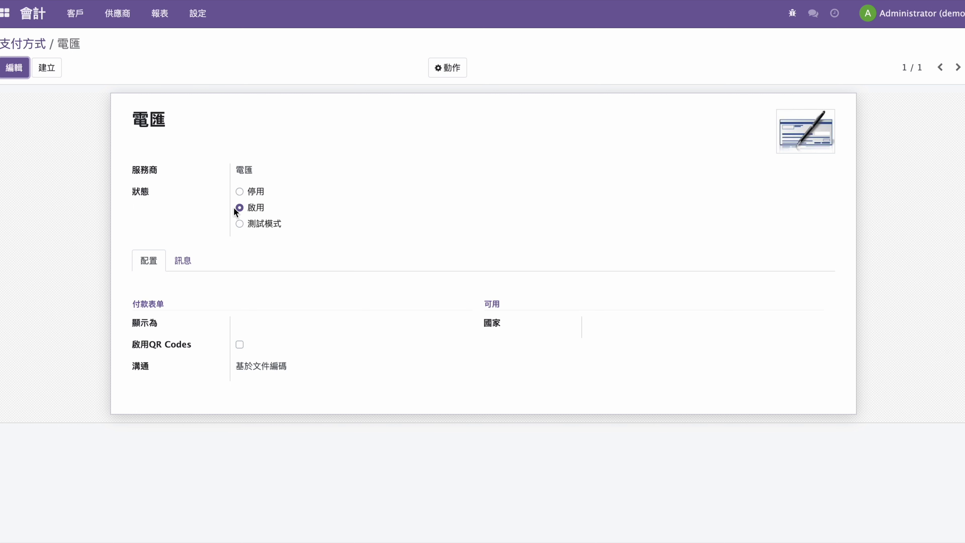
# - Open the 待定消息 of the 電匯 payment method for editing and add a line below Bank Accounts
pyautogui.click(182, 262)
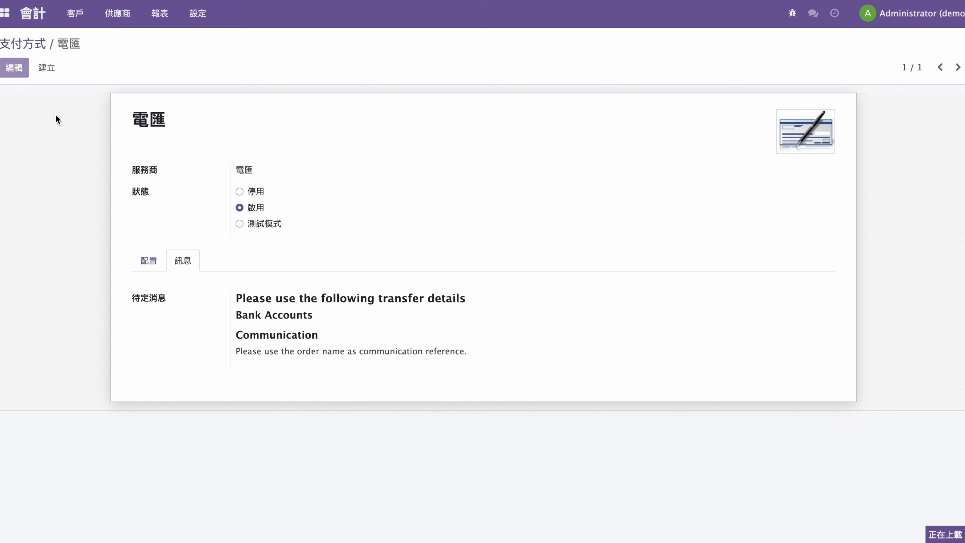
pyautogui.click(24, 74)
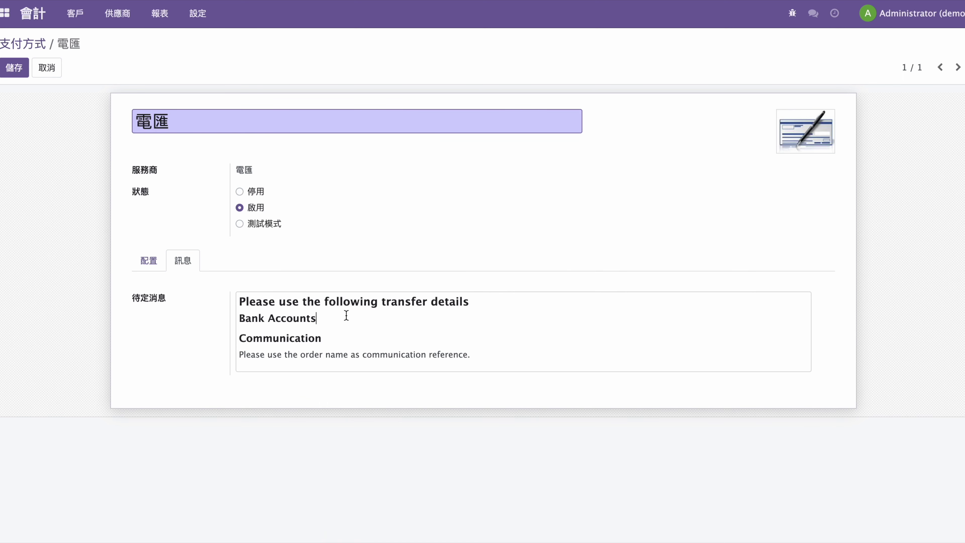
pyautogui.tripleClick(331, 298)
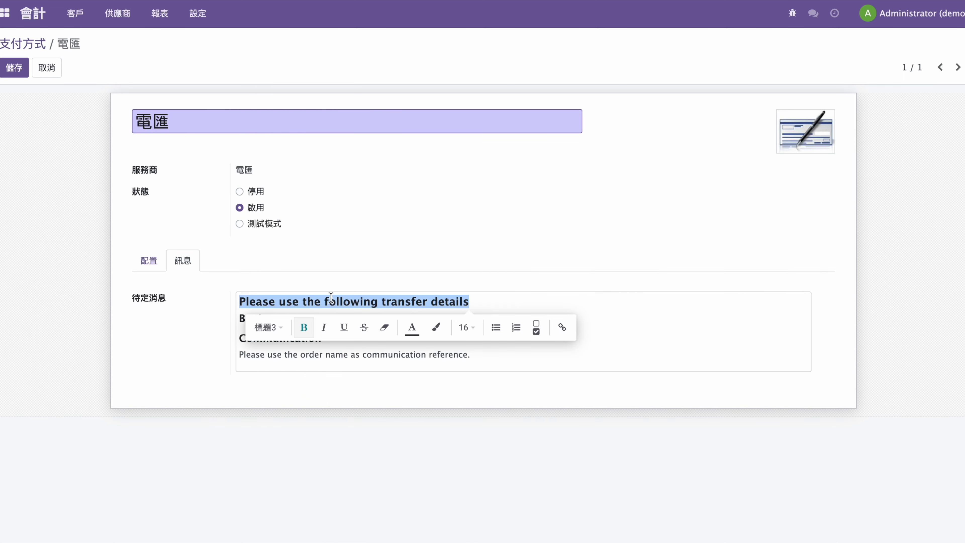
pyautogui.press('Left')
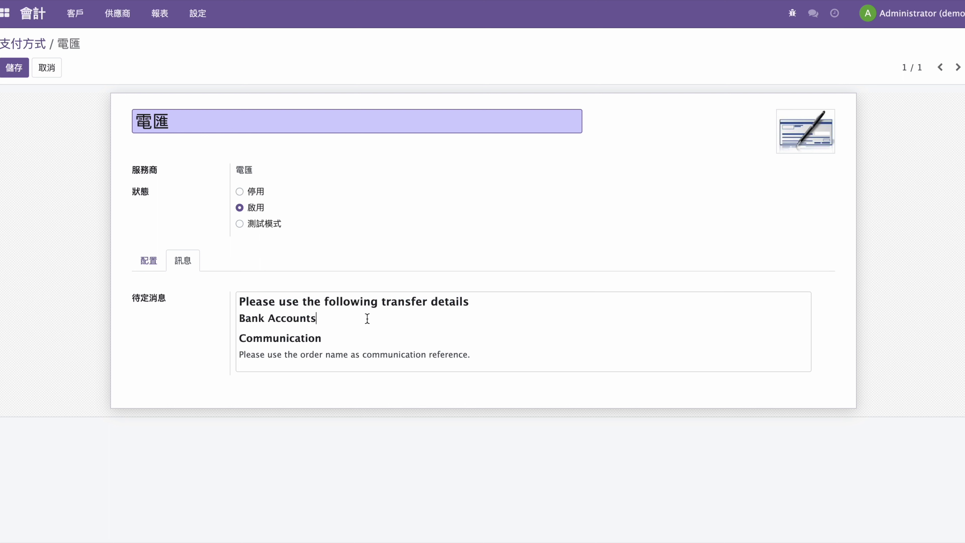
pyautogui.press('Return')
pyautogui.write('台')
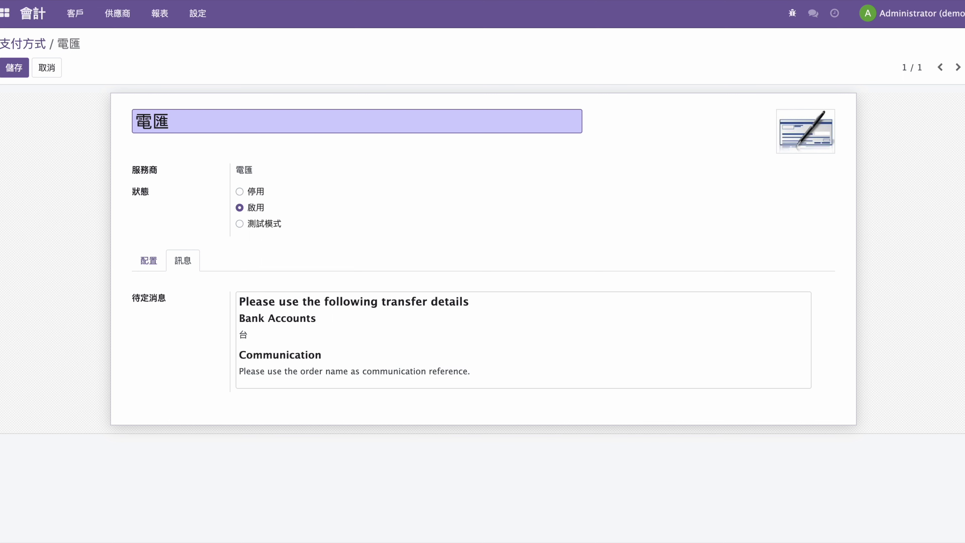
pyautogui.write('wldq')
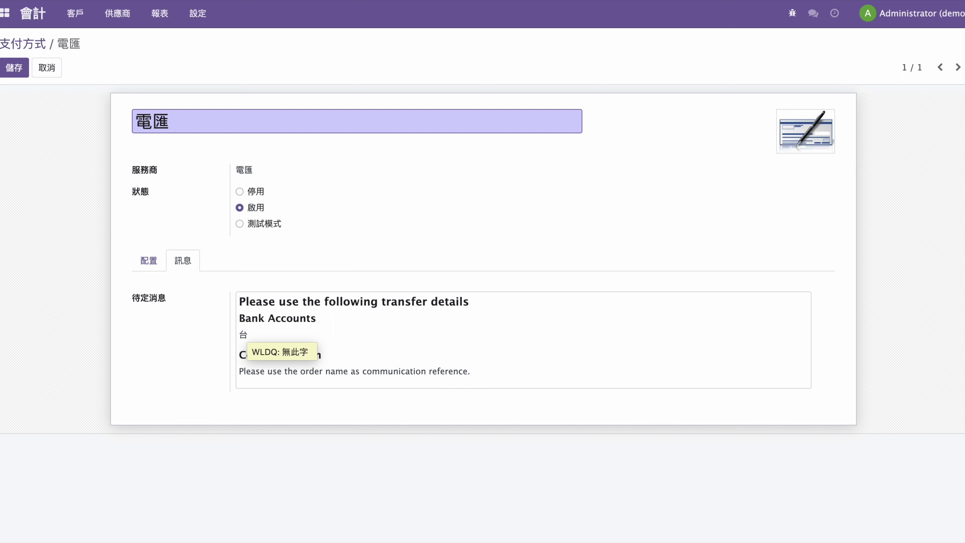
pyautogui.press('BackSpace')
pyautogui.press('BackSpace')
pyautogui.press('BackSpace')
pyautogui.press('BackSpace')
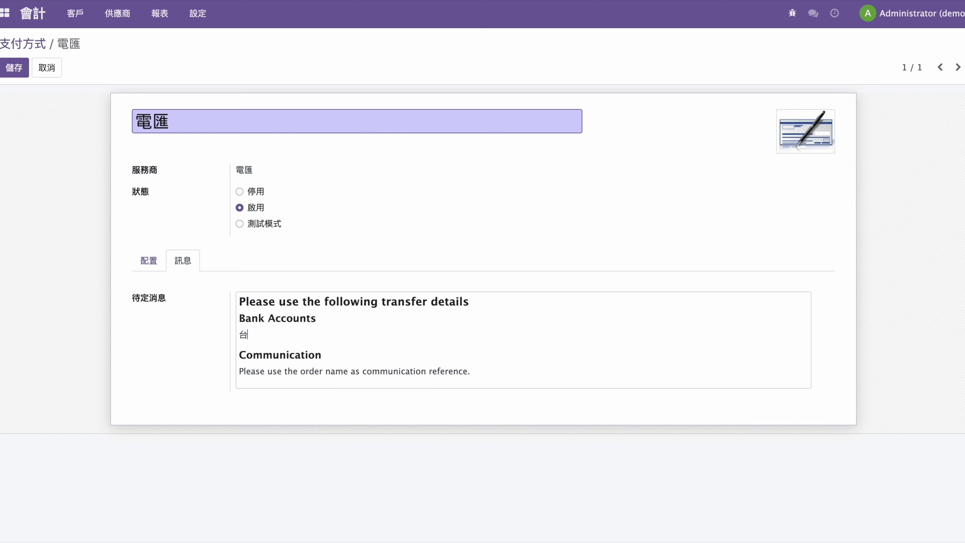
pyautogui.press('BackSpace')
# - Enter 花x 銀行 followed by the bank account number on the line below Bank Accounts
pyautogui.write('cati')
pyautogui.press('BackSpace')
pyautogui.press('BackSpace')
pyautogui.write('cj8')
pyautogui.press('Return')
pyautogui.write('fvk')
pyautogui.press('Escape')
pyautogui.write('x 銀行  1234 5678 9999')
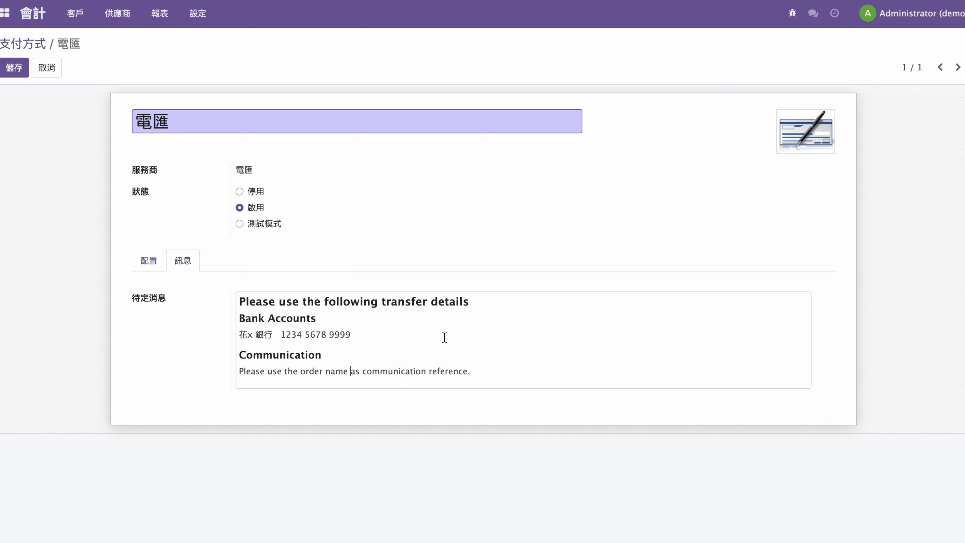
# - Add the line 請於三天內匯款完畢。 below the communication reference sentence in the 待定消息
pyautogui.press('Return')
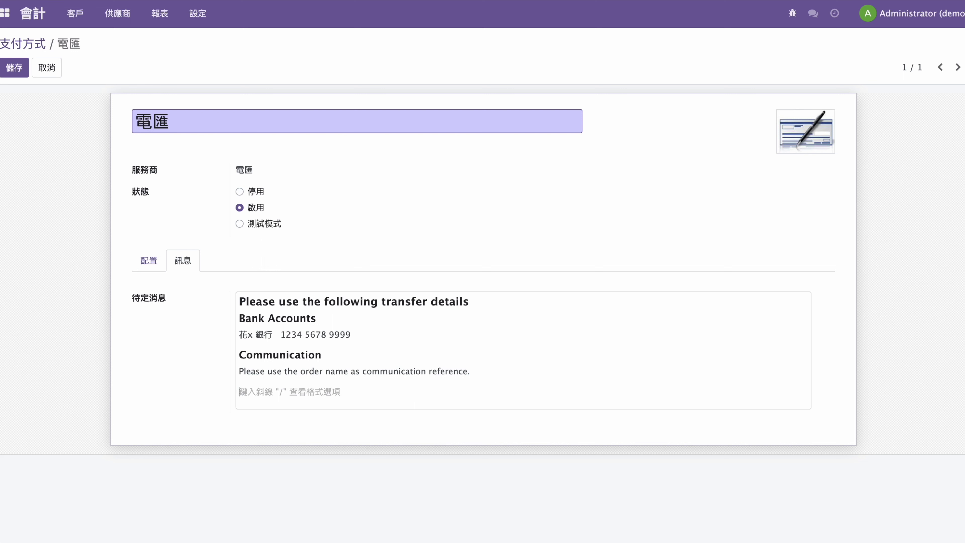
pyautogui.write('請')
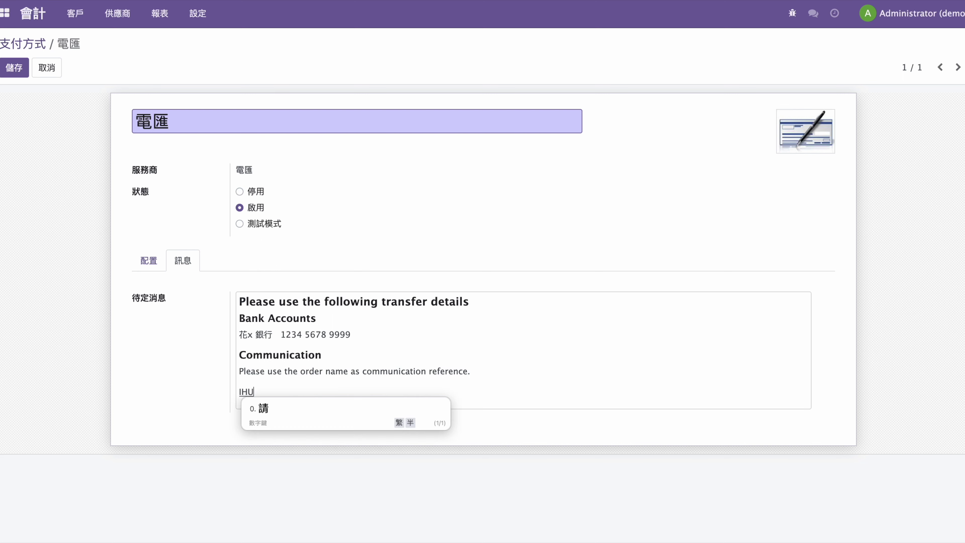
pyautogui.write('於三nbnn')
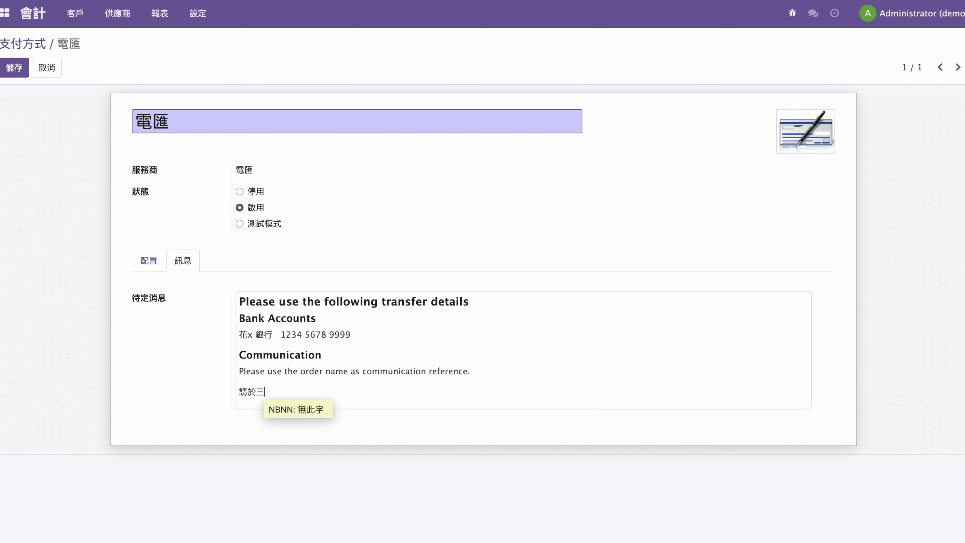
pyautogui.press('BackSpace')
pyautogui.press('BackSpace')
pyautogui.press('BackSpace')
pyautogui.press('BackSpace')
pyautogui.write('天賽')
pyautogui.write('內')
pyautogui.write('匯YR')
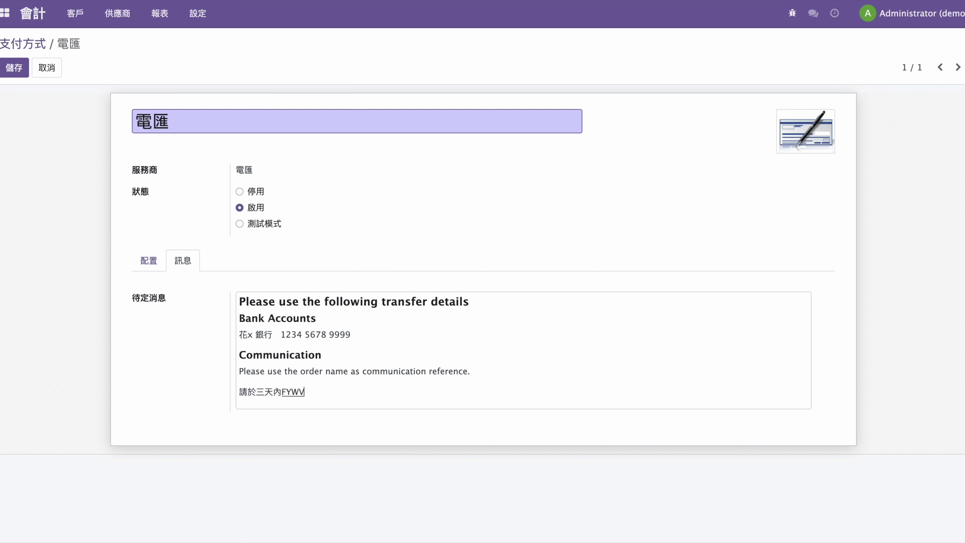
pyautogui.write('款NR')
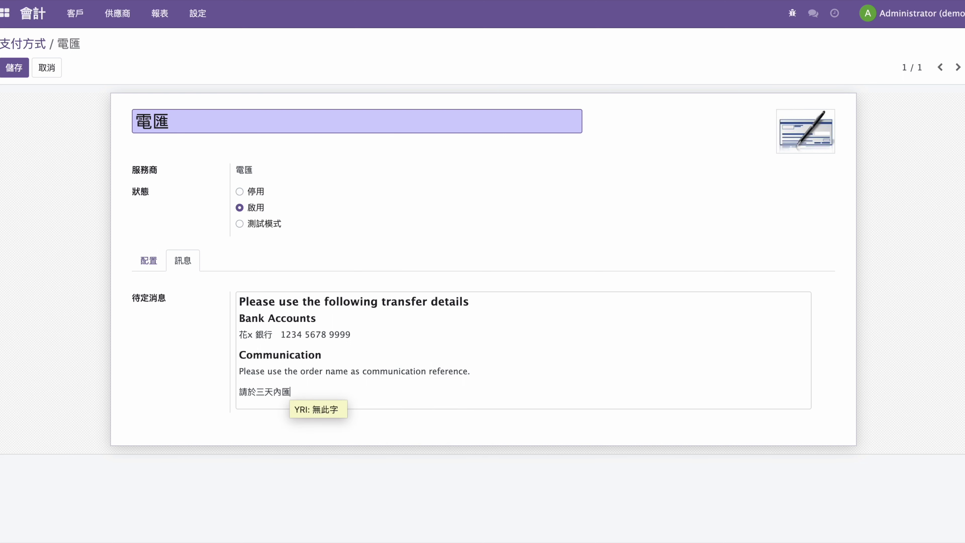
pyautogui.write('完畢。')
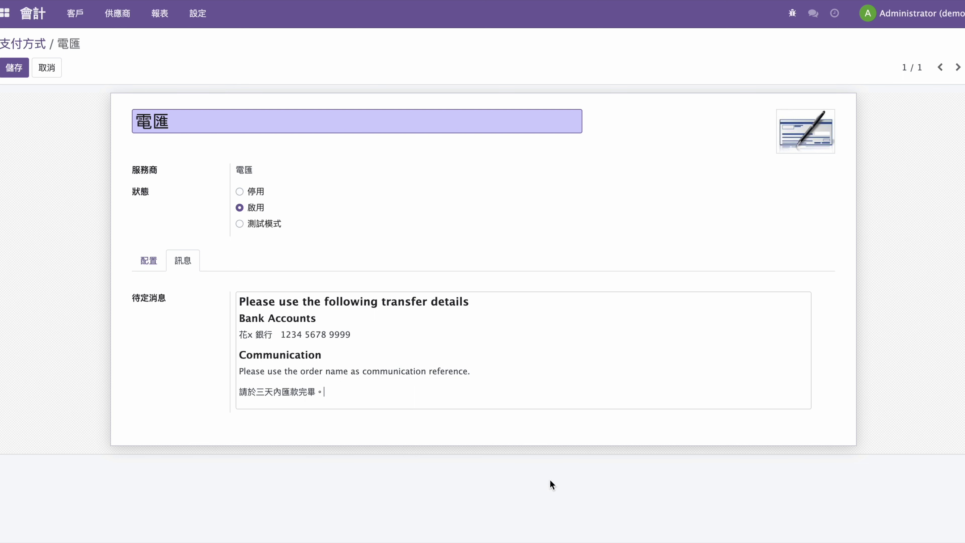
# - Extend the new line to read 請於三天內匯款完畢，…… and save the payment method
pyautogui.write('，BO')
pyautogui.press('BackSpace')
pyautogui.press('BackSpace')
pyautogui.write('BO')
pyautogui.press('BackSpace')
pyautogui.write('A')
pyautogui.press('BackSpace')
pyautogui.press('BackSpace')
pyautogui.write('......')
pyautogui.press('Return')
pyautogui.click(14, 67)
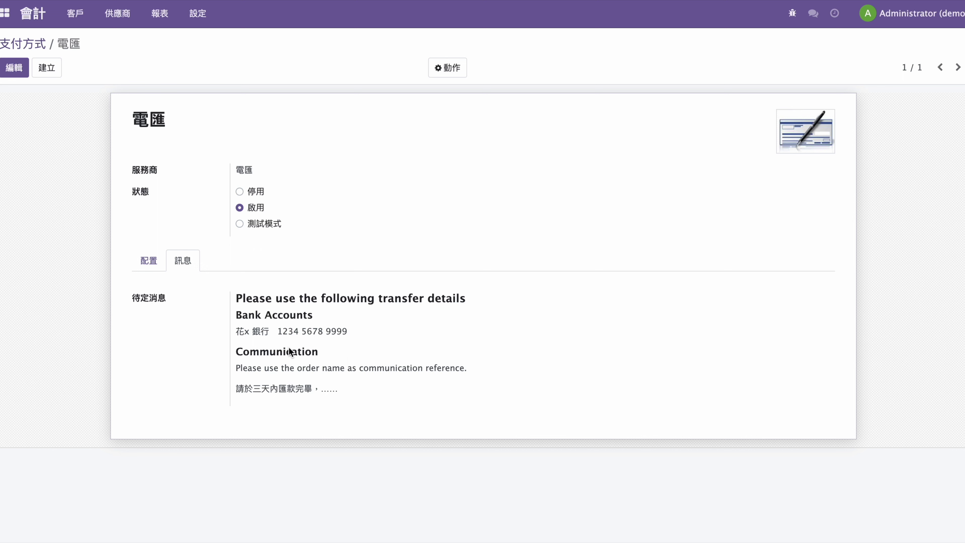
# - Rename the 電匯 payment method to 銀行匯款, check its 配置 settings and save it
pyautogui.click(15, 68)
pyautogui.press('BackSpace')
pyautogui.press('BackSpace')
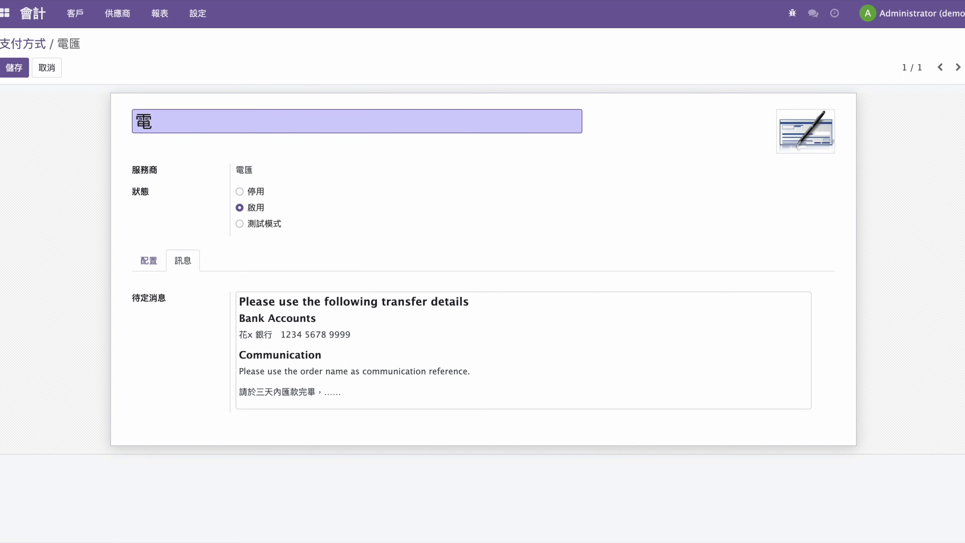
pyautogui.write('AE')
pyautogui.press('BackSpace')
pyautogui.press('BackSpace')
pyautogui.write('AKD')
pyautogui.press('BackSpace')
pyautogui.press('BackSpace')
pyautogui.press('BackSpace')
pyautogui.write('A')
pyautogui.press('space')
pyautogui.write('MIR')
pyautogui.press('space')
pyautogui.write('FW')
pyautogui.press('space')
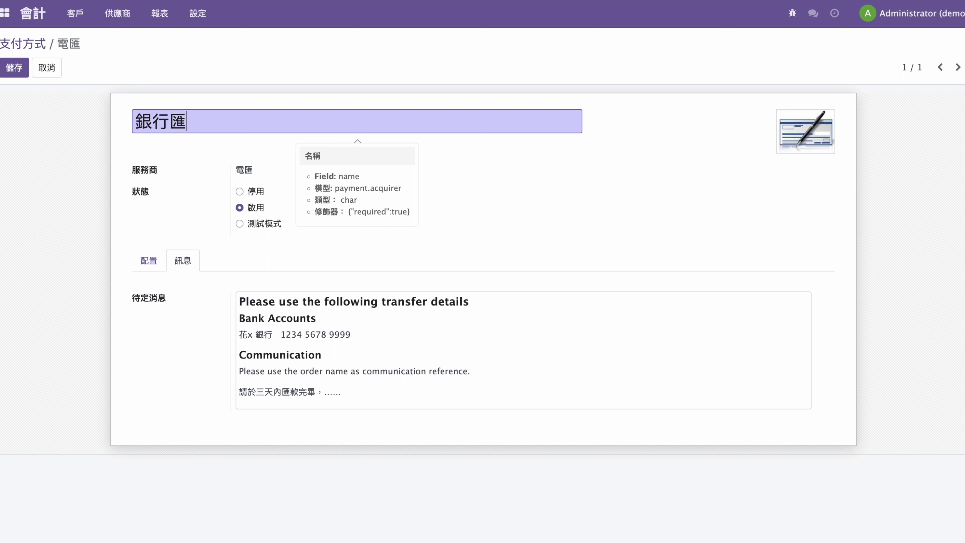
pyautogui.write('YSIR')
pyautogui.press('BackSpace')
pyautogui.press('BackSpace')
pyautogui.press('BackSpace')
pyautogui.press('BackSpace')
pyautogui.write('YRSI')
pyautogui.press('space')
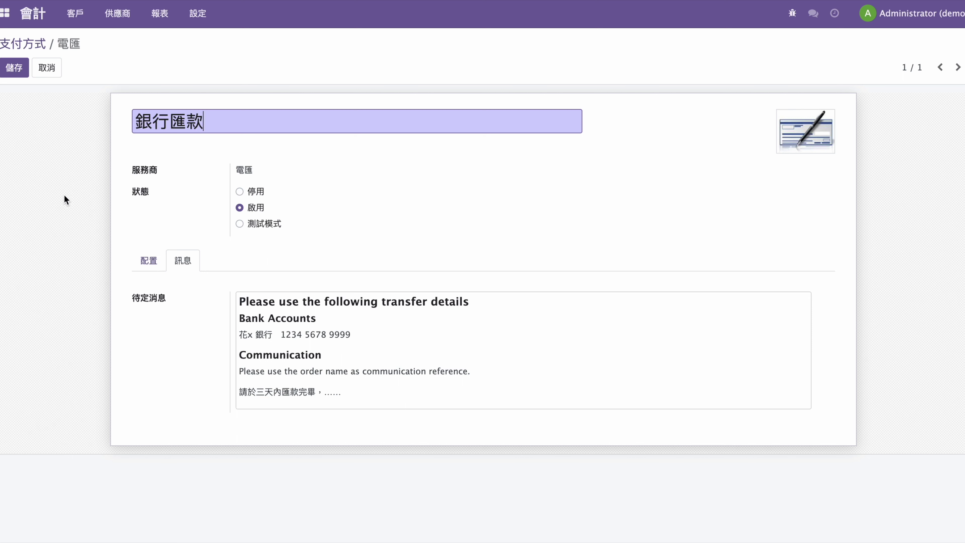
pyautogui.click(150, 262)
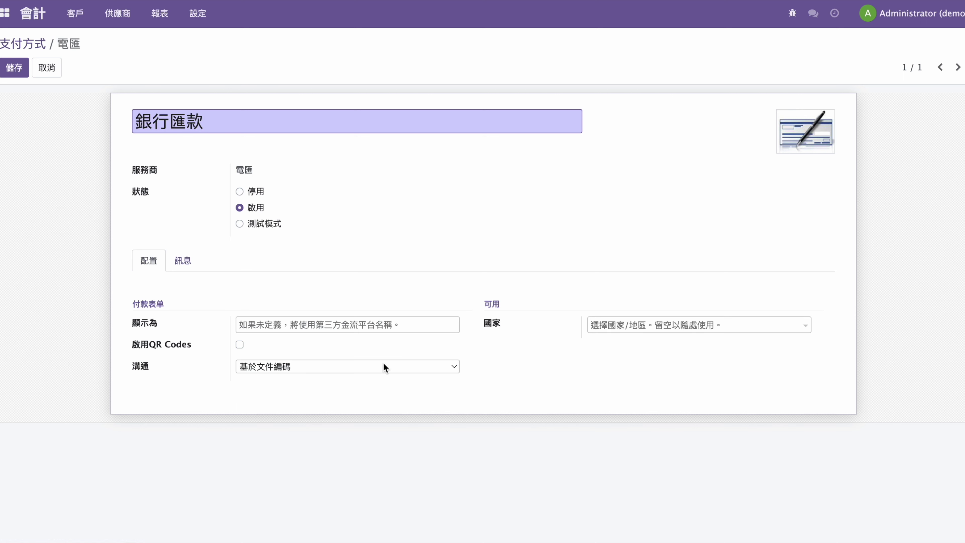
pyautogui.click(15, 68)
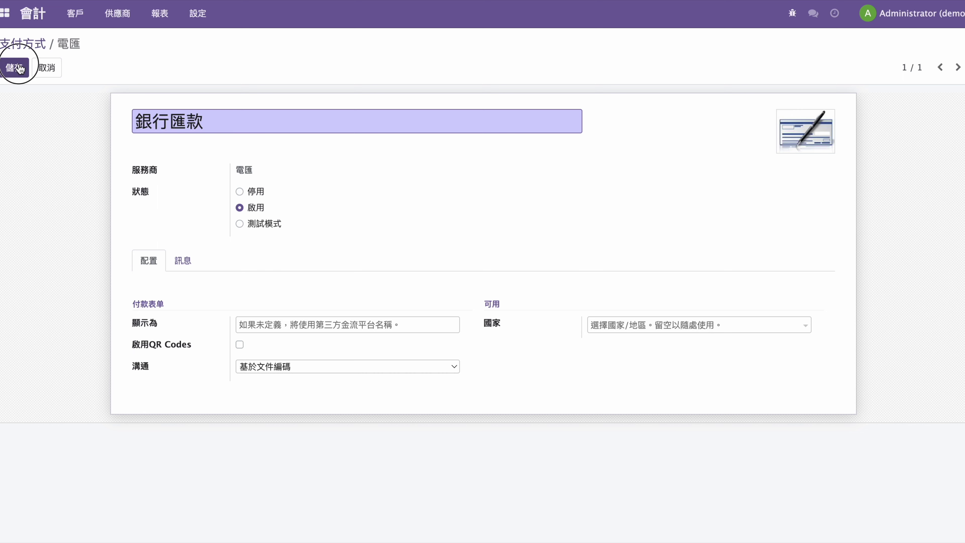
# - Switch 啟用QR Codes on and back off for the 銀行匯款 payment method and save
pyautogui.click(239, 344)
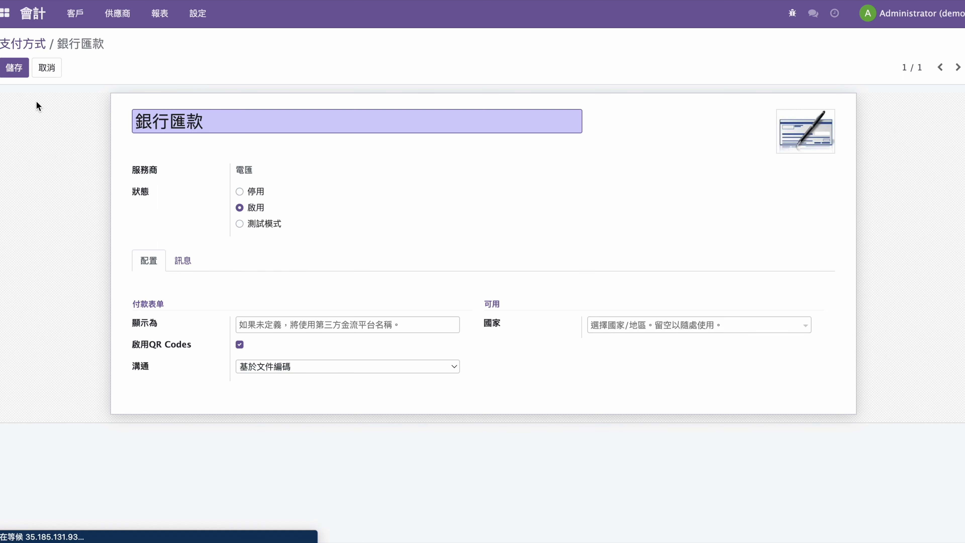
pyautogui.click(239, 345)
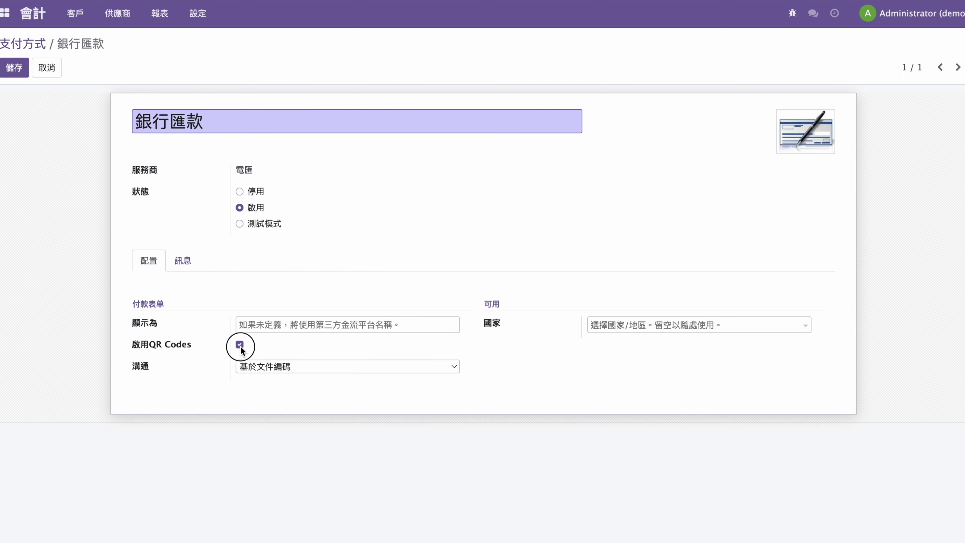
pyautogui.click(14, 68)
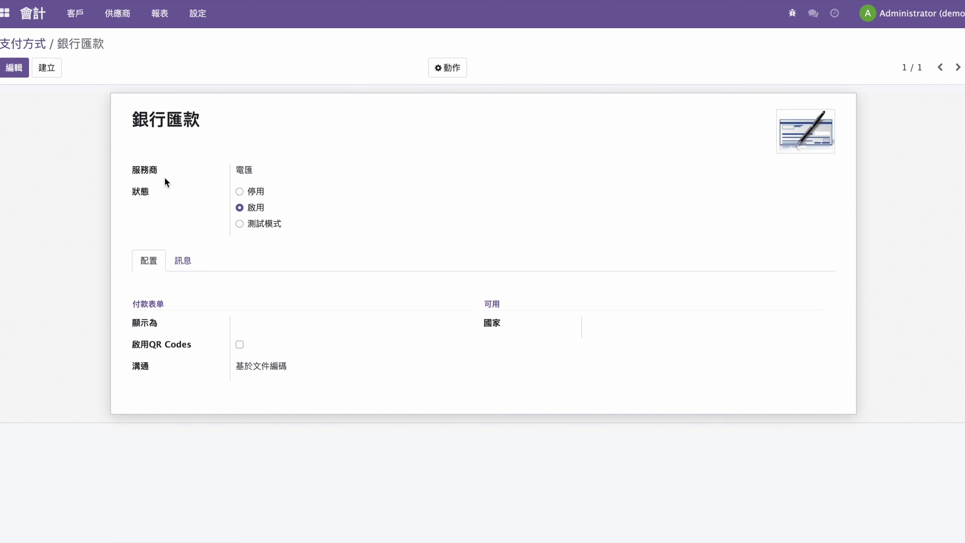
# - Open the 未支付的訂單 entry from the 網站 statistics and review the order's lines and message log
pyautogui.click(1, 17)
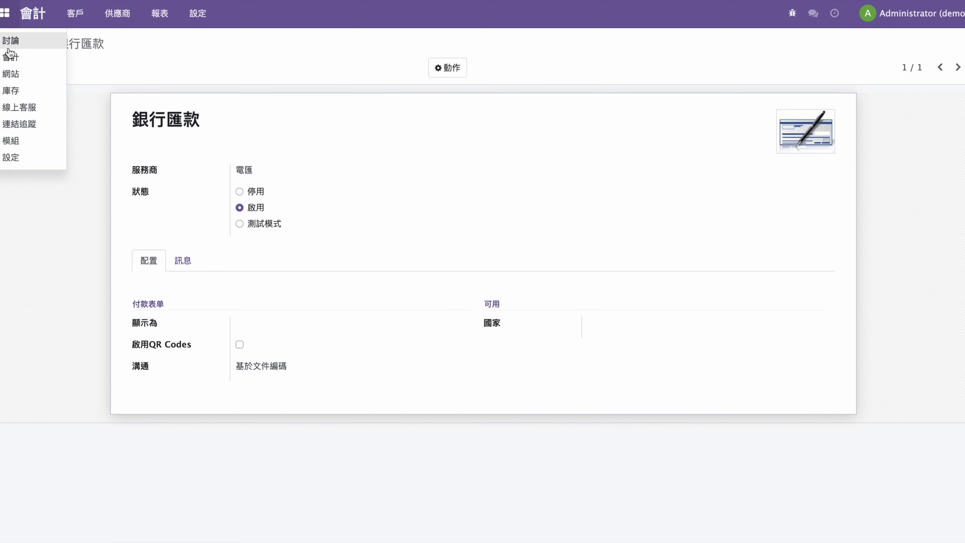
pyautogui.click(13, 71)
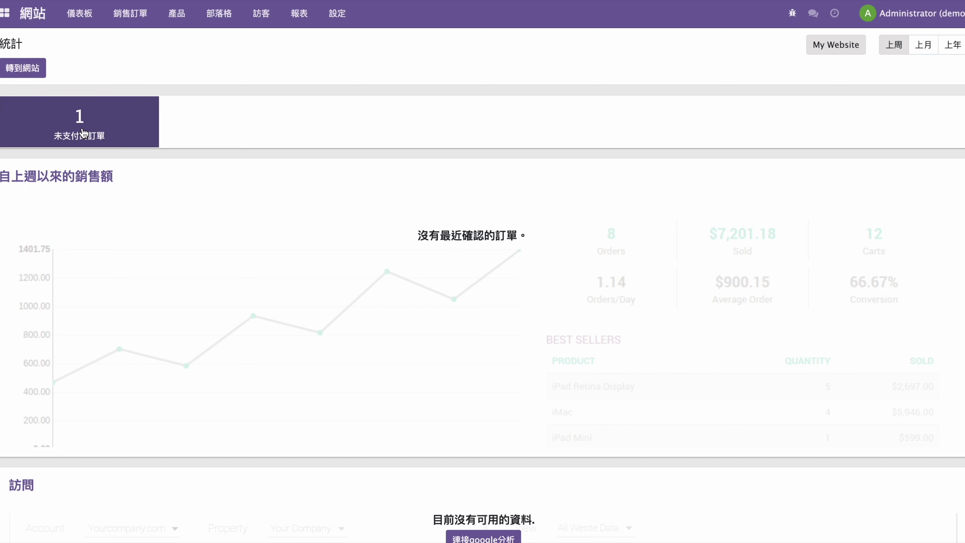
pyautogui.click(82, 118)
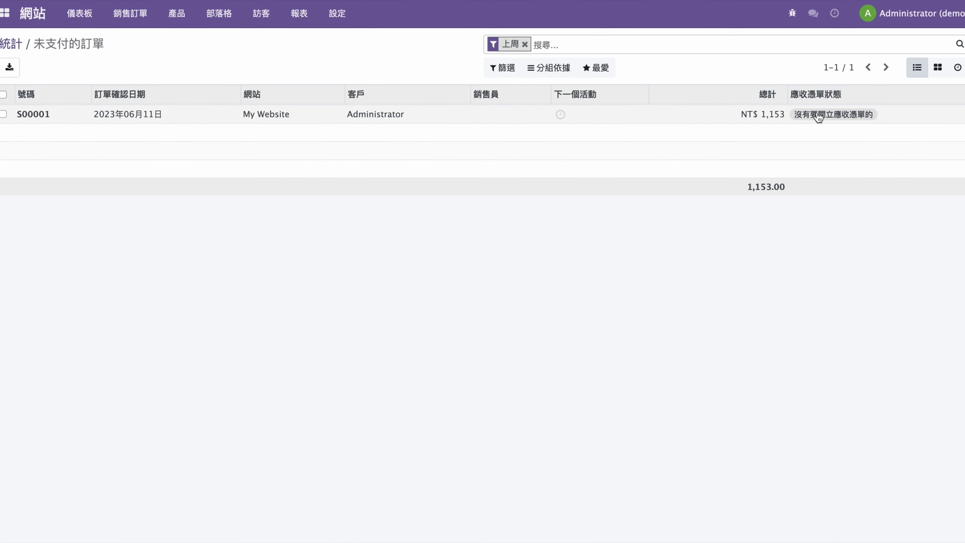
pyautogui.click(32, 116)
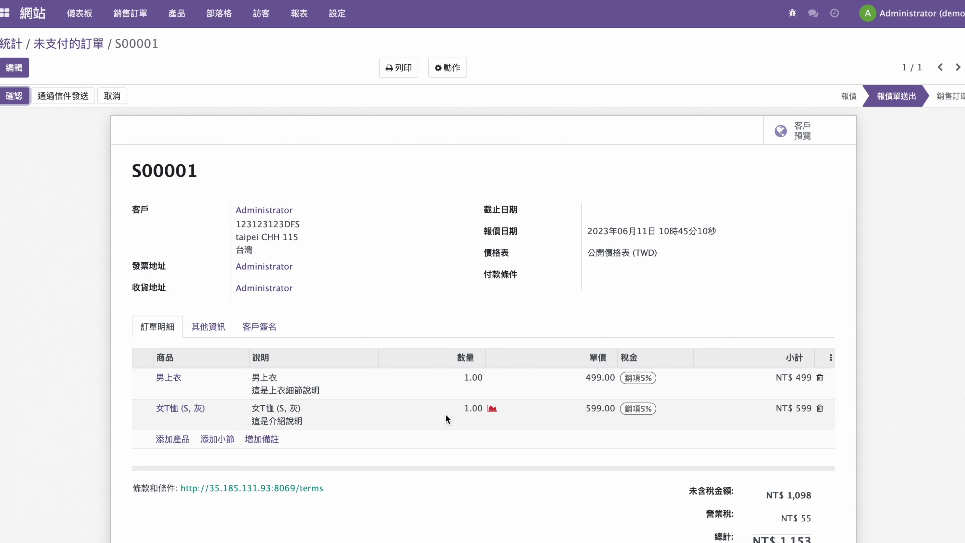
pyautogui.scroll(-4, 448, 416)
pyautogui.scroll(-13, 663, 432)
pyautogui.scroll(3, 664, 432)
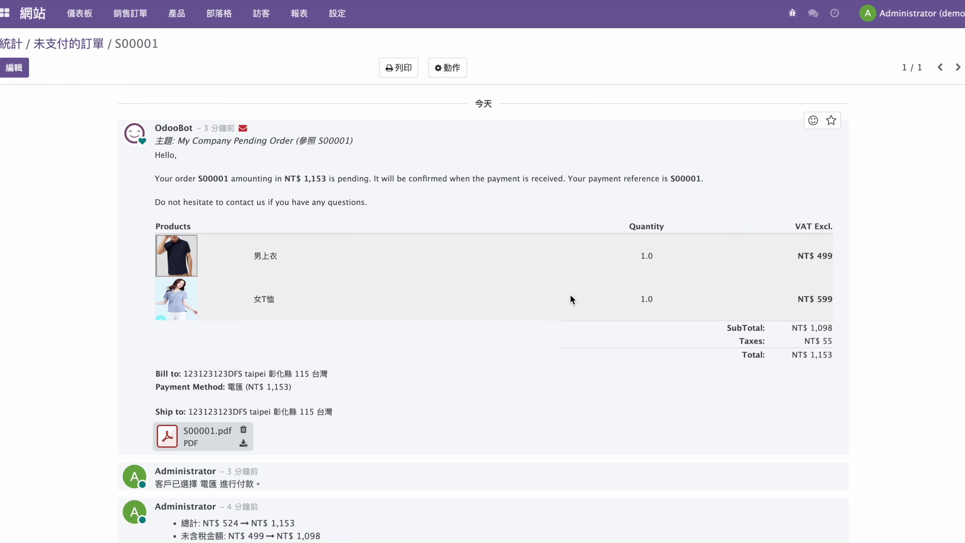
pyautogui.scroll(15, 650, 370)
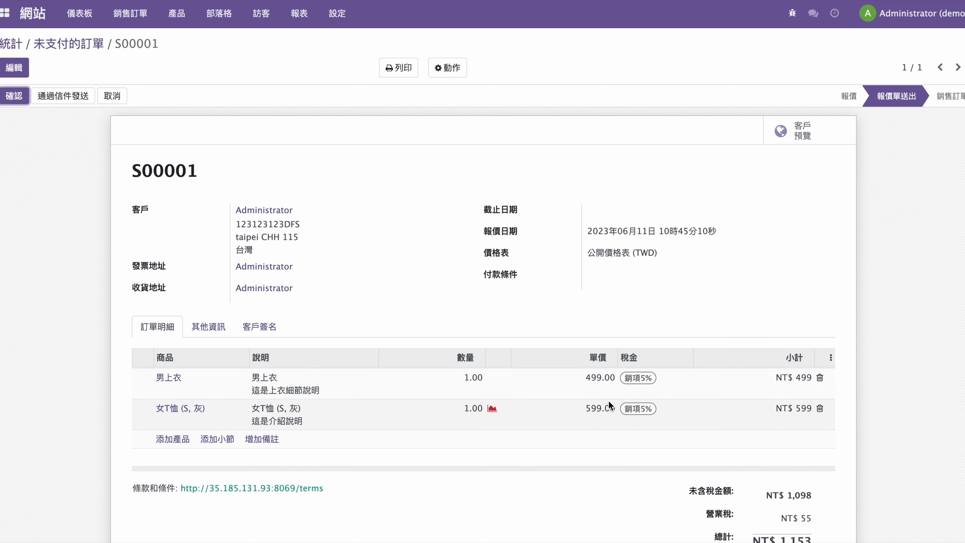
# - Confirm the unpaid order and create an 一般應收憑單 draft from it
pyautogui.click(14, 96)
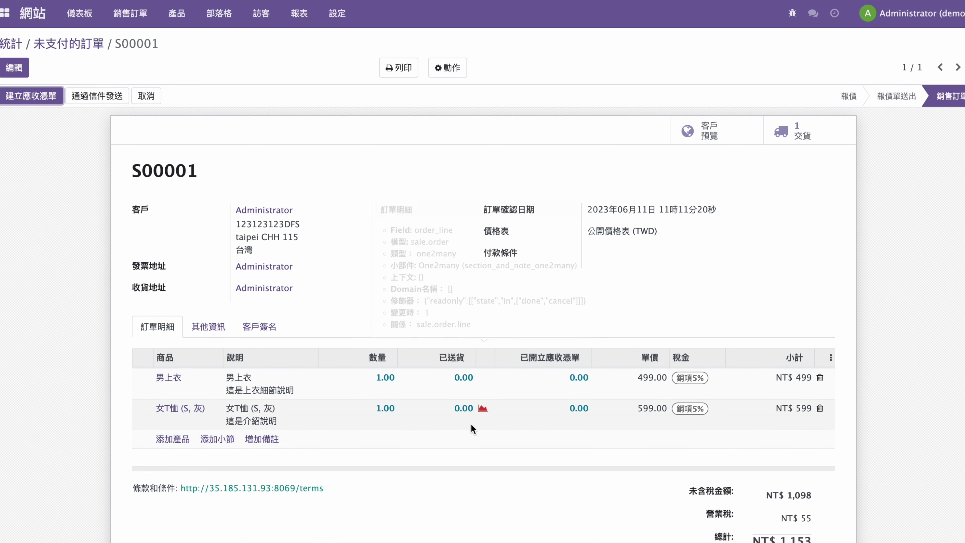
pyautogui.click(41, 97)
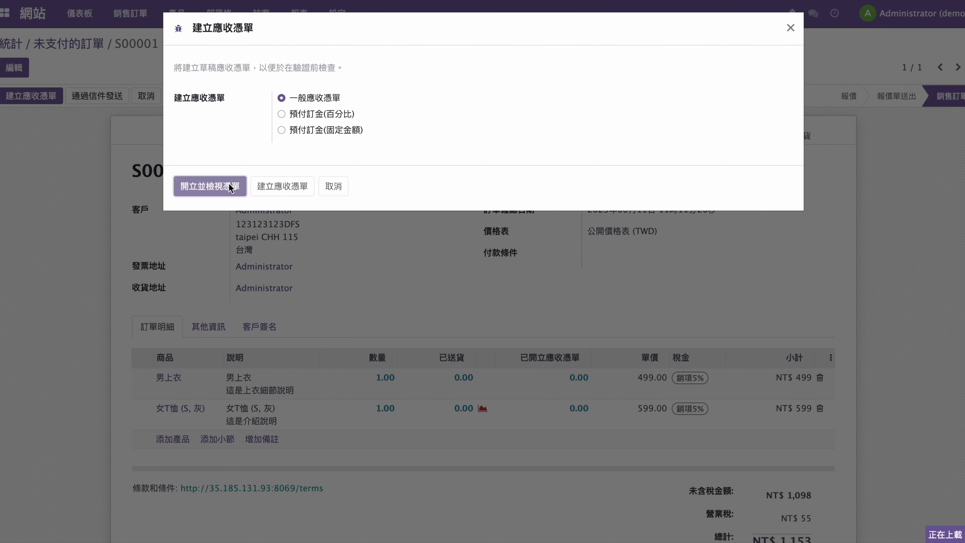
pyautogui.click(182, 186)
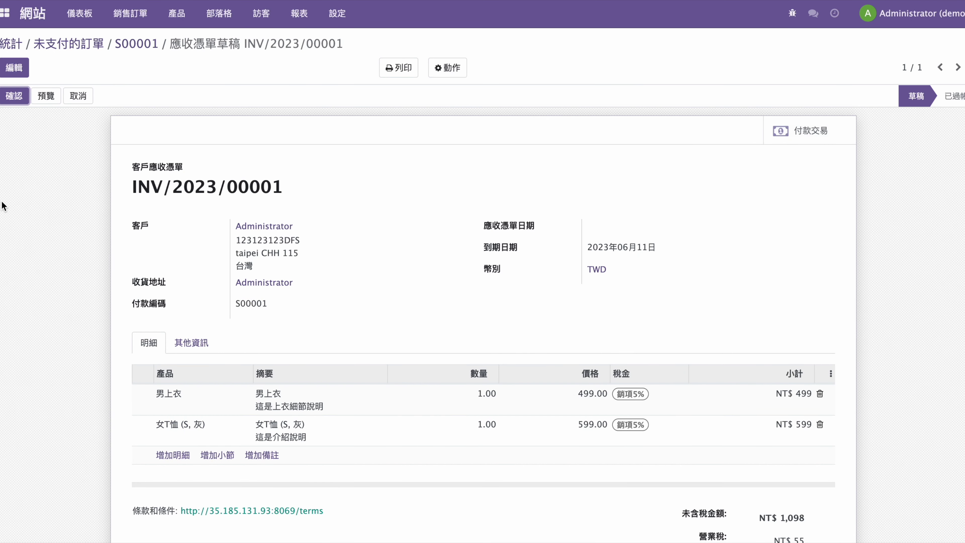
# - Confirm the draft invoice and register its payment in the 銀行 journal
pyautogui.scroll(-5, 572, 289)
pyautogui.scroll(5, 573, 300)
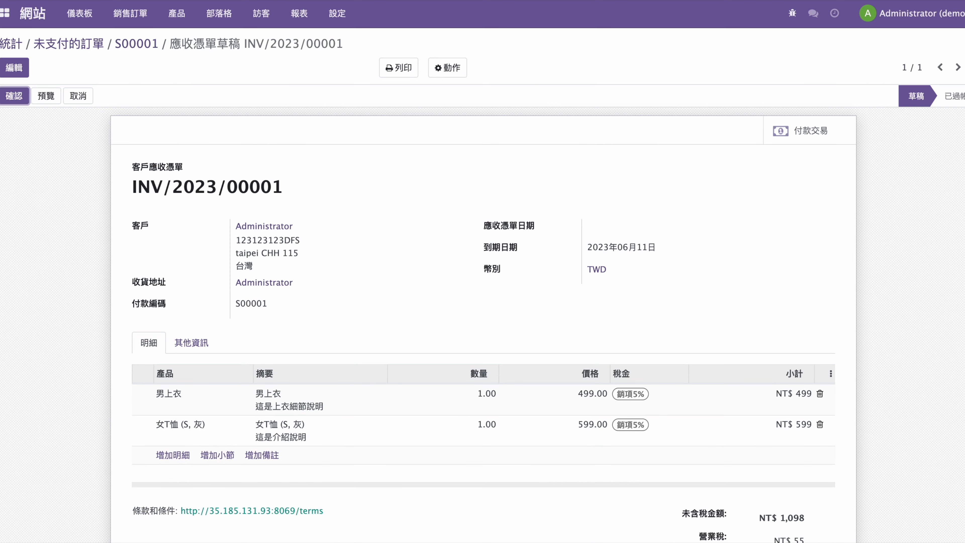
pyautogui.click(15, 97)
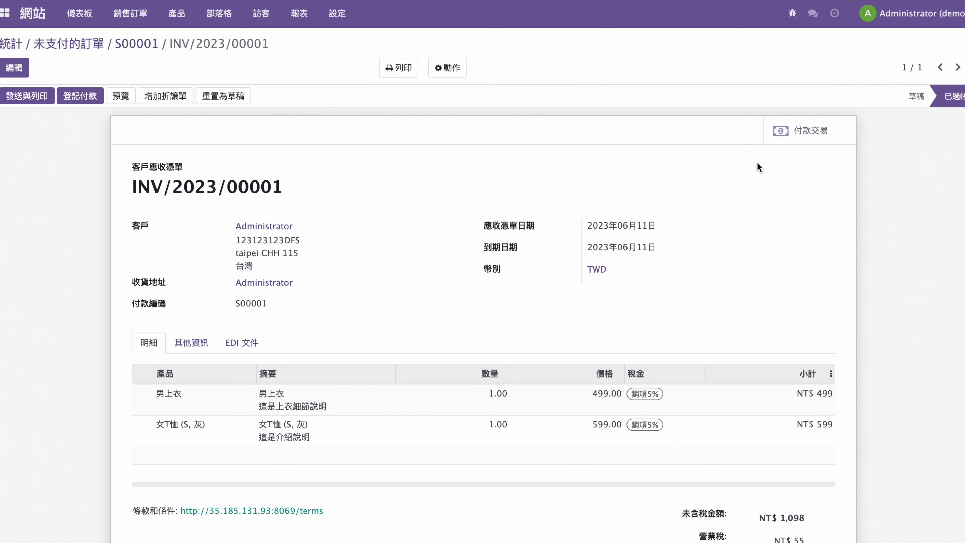
pyautogui.scroll(-4, 722, 304)
pyautogui.scroll(4, 438, 360)
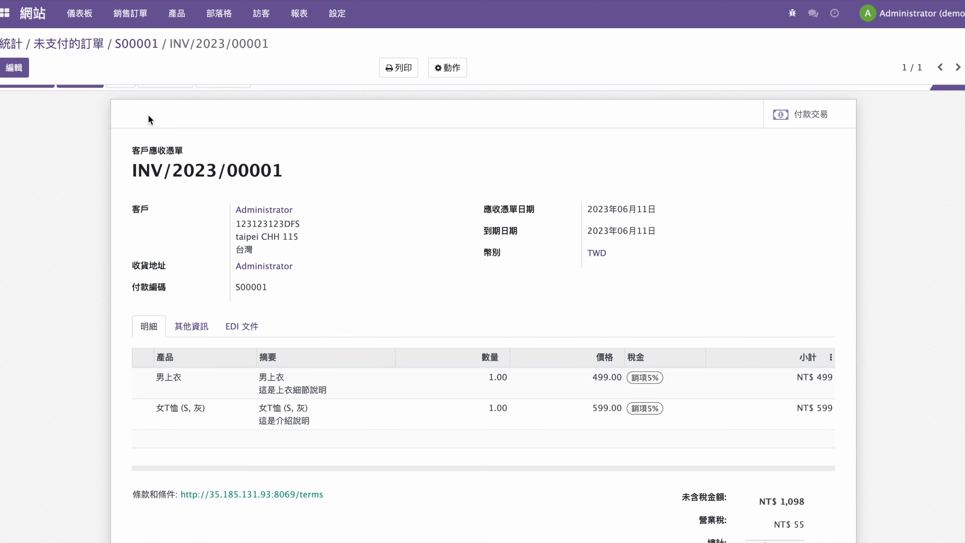
pyautogui.click(80, 96)
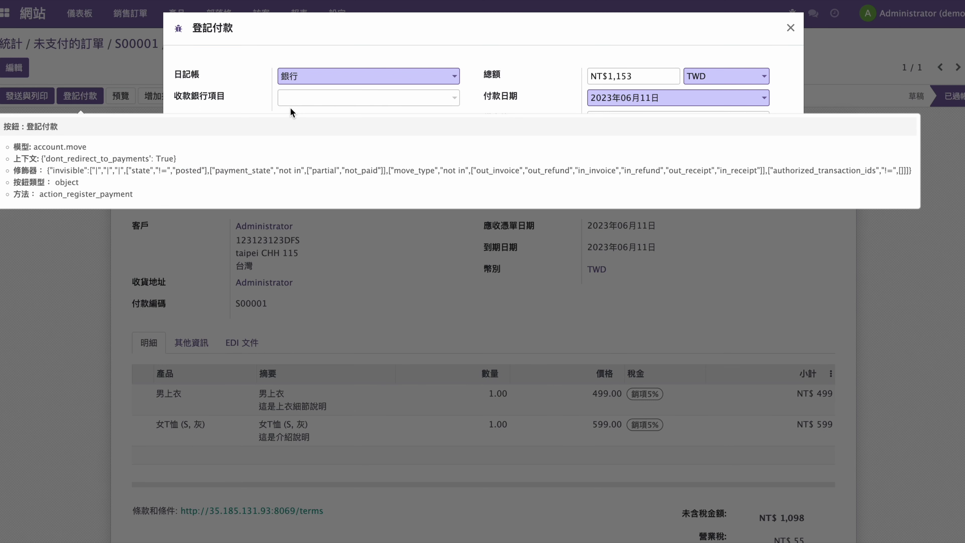
pyautogui.click(196, 174)
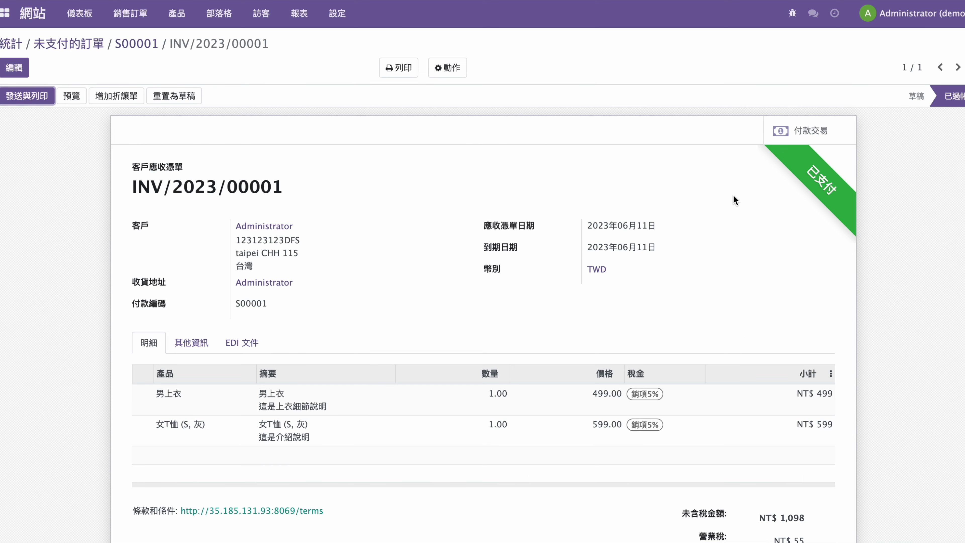
# - Check the updated sales statistics on the 網站 dashboard and open the list of published products
pyautogui.click(15, 44)
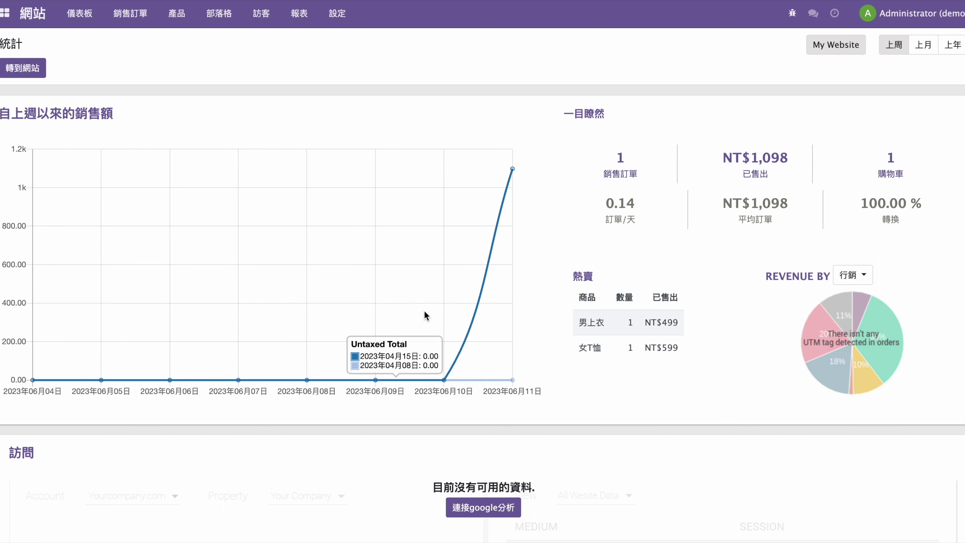
pyautogui.click(175, 9)
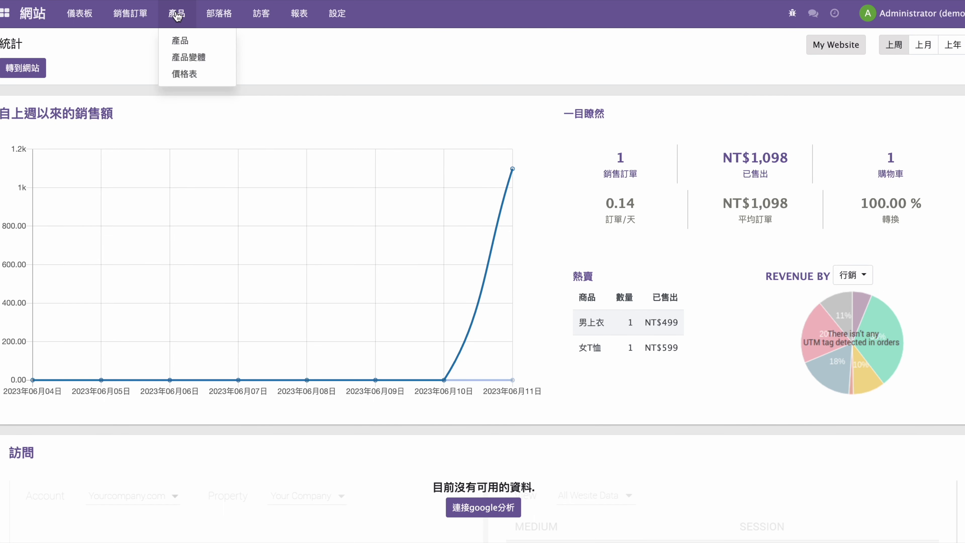
pyautogui.click(190, 39)
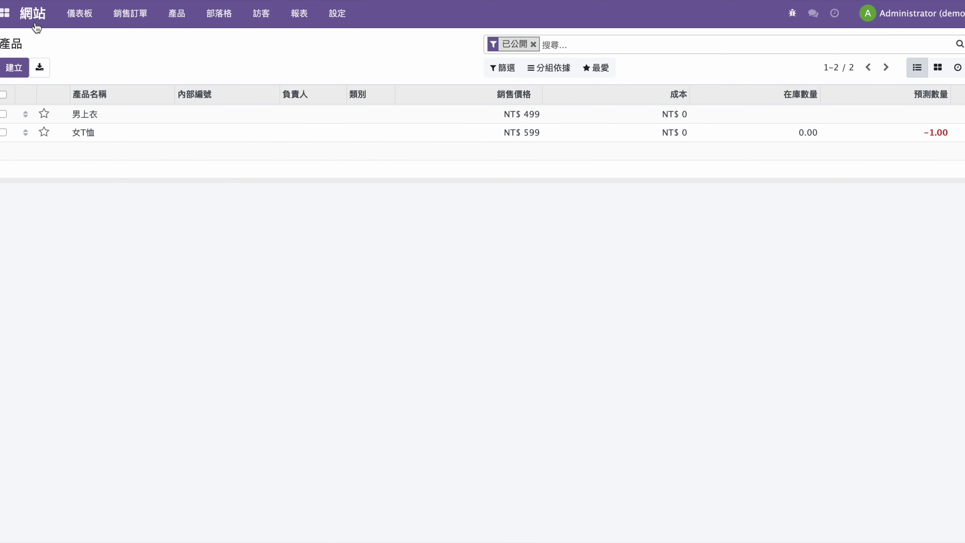
# - Switch to the public website and open its 商店 page
pyautogui.click(7, 12)
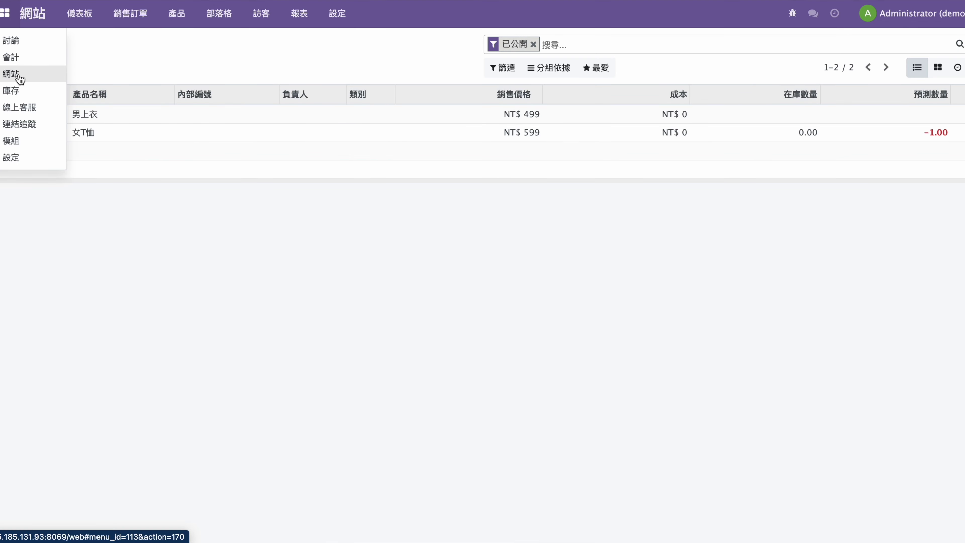
pyautogui.click(13, 77)
pyautogui.click(13, 72)
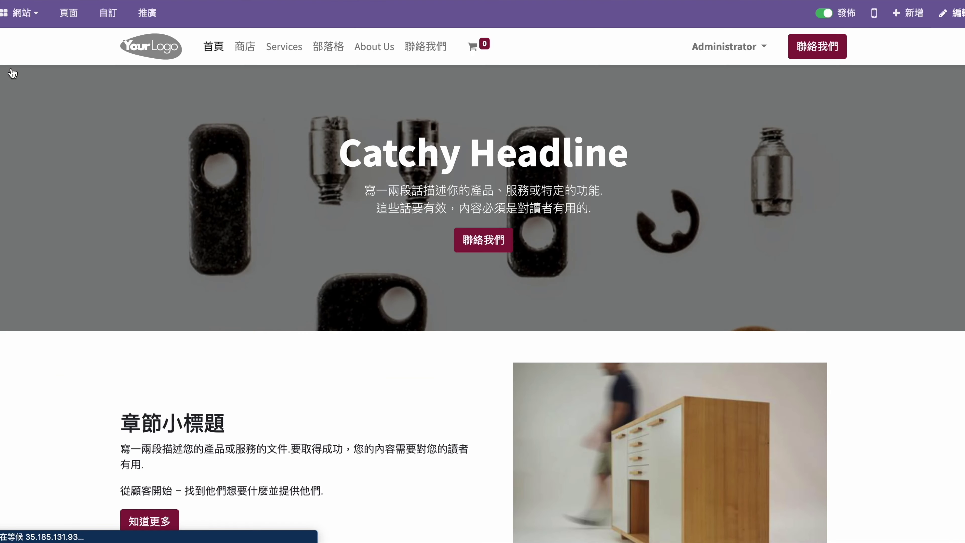
pyautogui.click(251, 51)
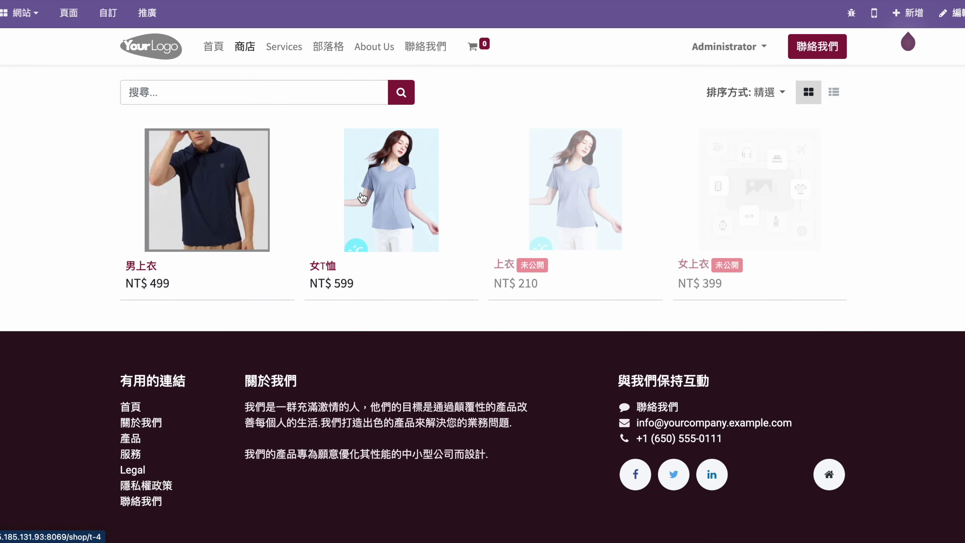
# - Order one 男上衣 from the shop and check out with 銀行匯款 as the payment method
pyautogui.click(223, 196)
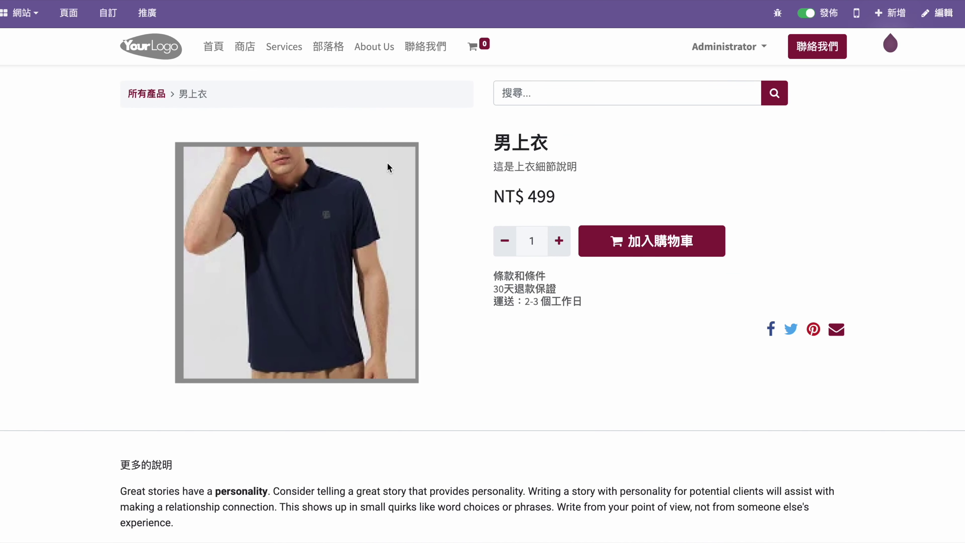
pyautogui.click(657, 249)
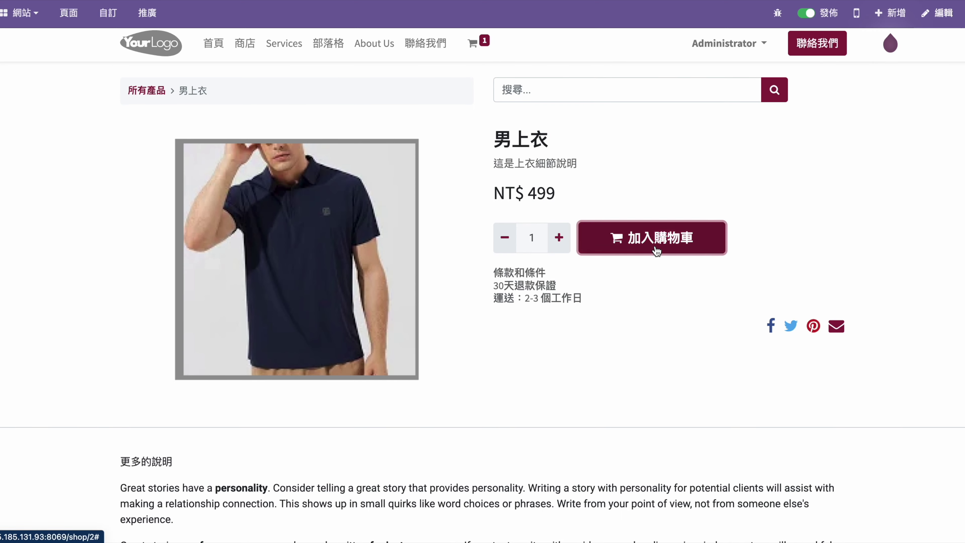
pyautogui.click(473, 49)
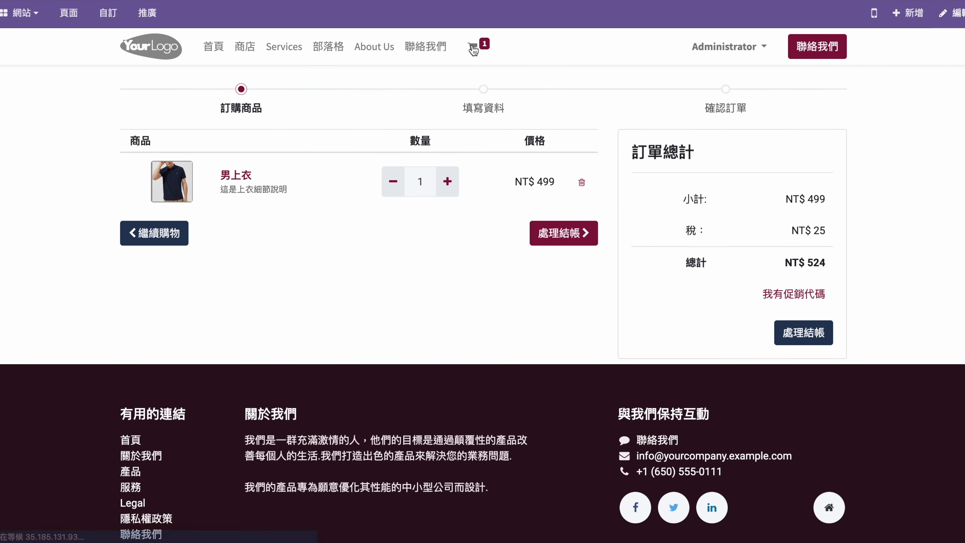
pyautogui.click(564, 233)
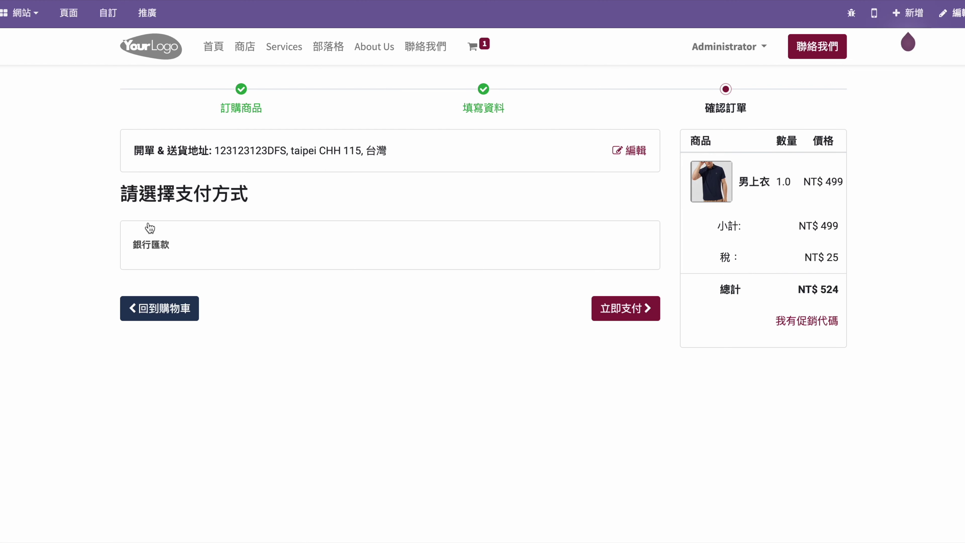
pyautogui.click(630, 310)
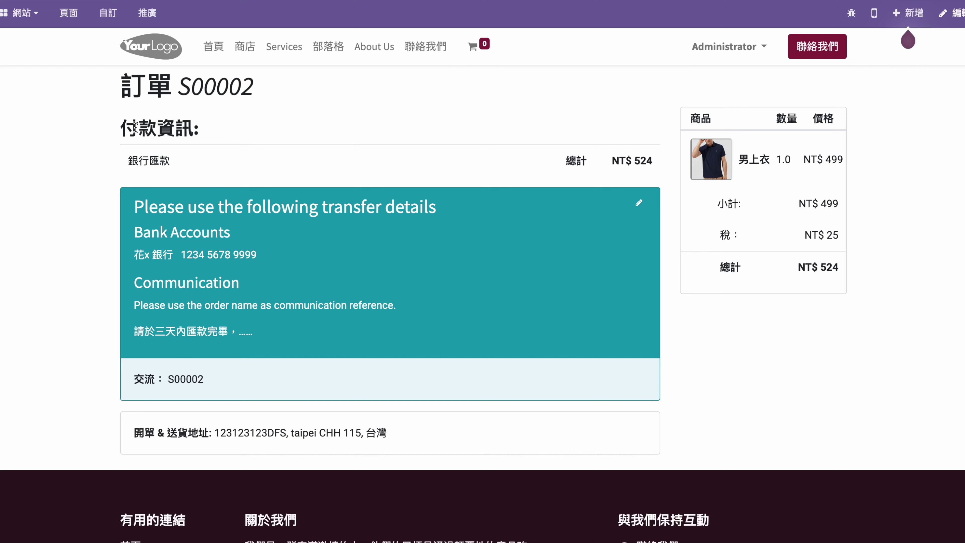
# - Review the bank account and transfer instructions on the order's payment information page
pyautogui.moveTo(138, 254); pyautogui.dragTo(277, 255)
pyautogui.click(124, 336)
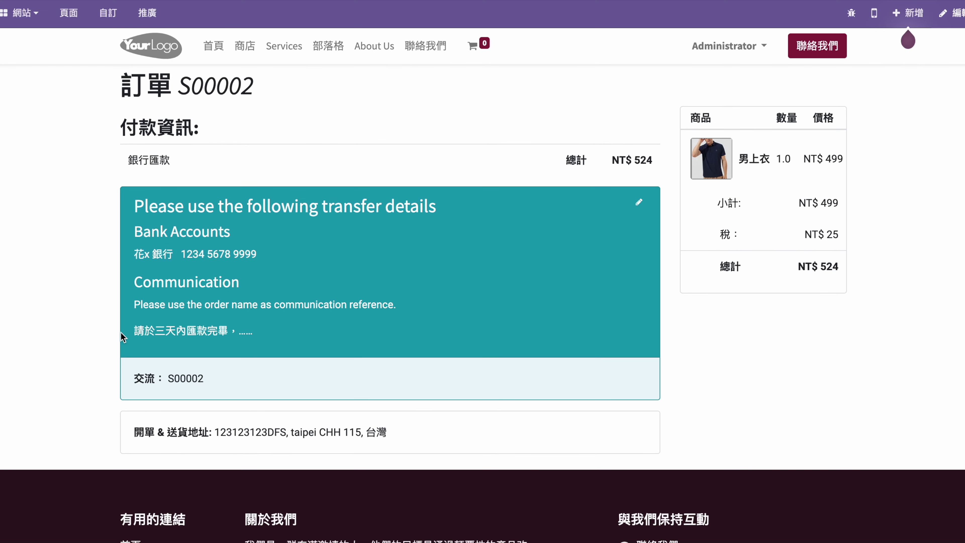
pyautogui.scroll(-5, 304, 338)
pyautogui.scroll(5, 292, 312)
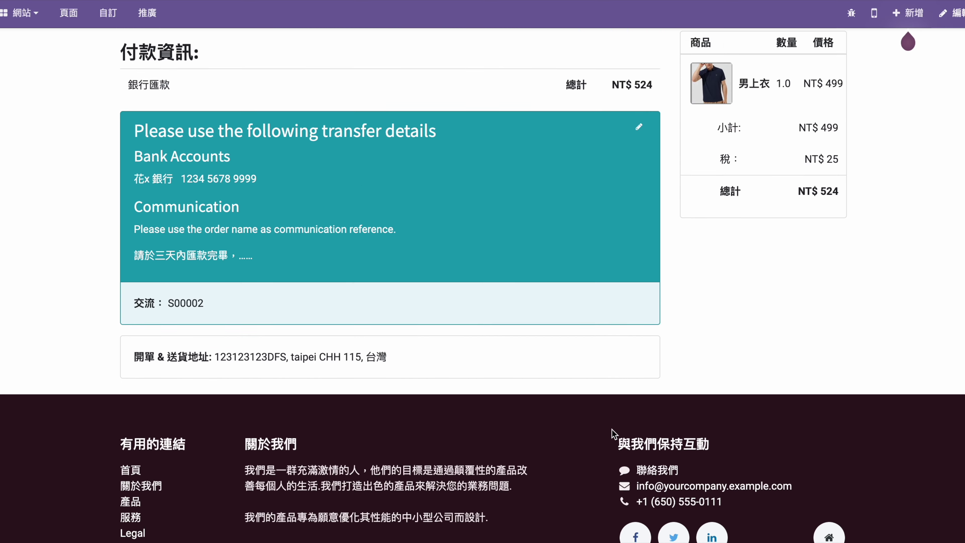
pyautogui.scroll(1, 471, 315)
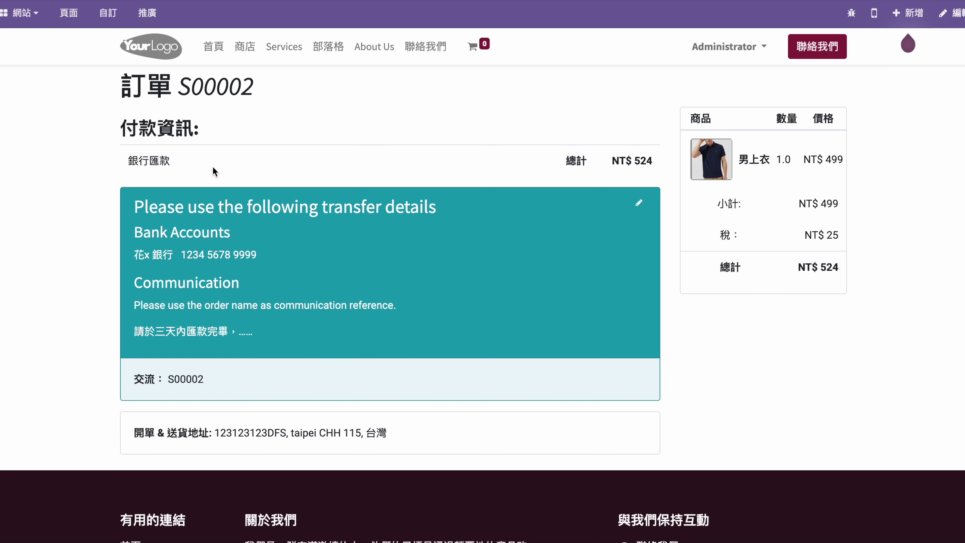
pyautogui.click(10, 14)
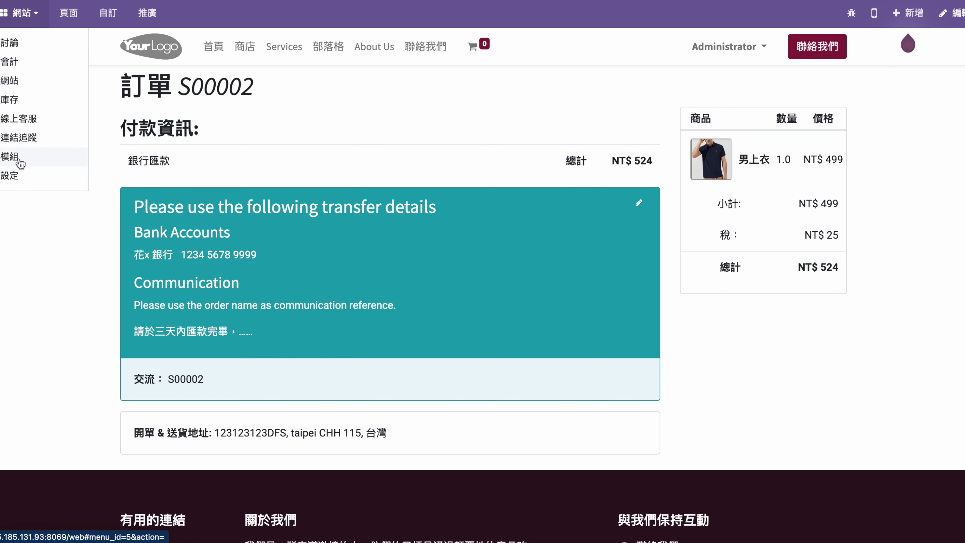
pyautogui.click(12, 176)
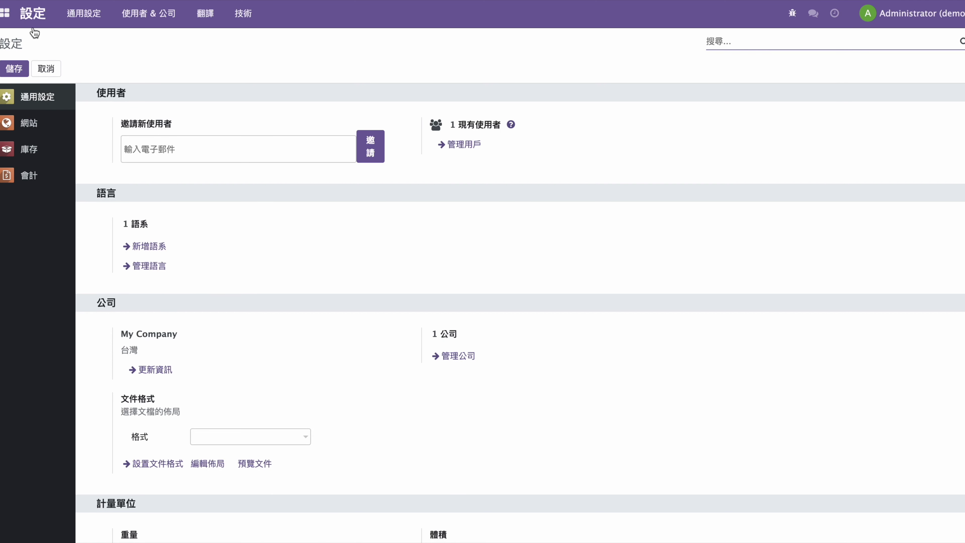
pyautogui.click(21, 127)
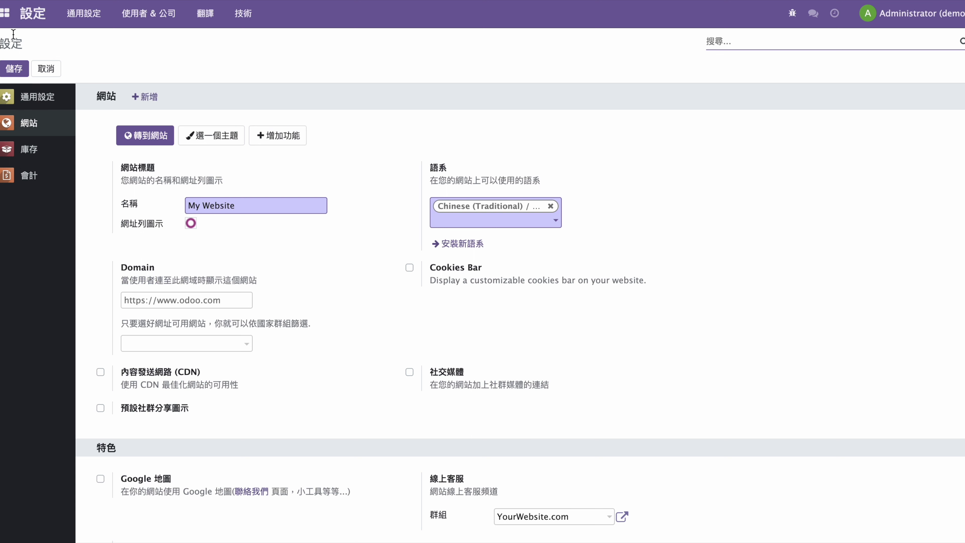
# - Switch to the 網站 app and open its 電子商務 支付方式 list
pyautogui.click(5, 12)
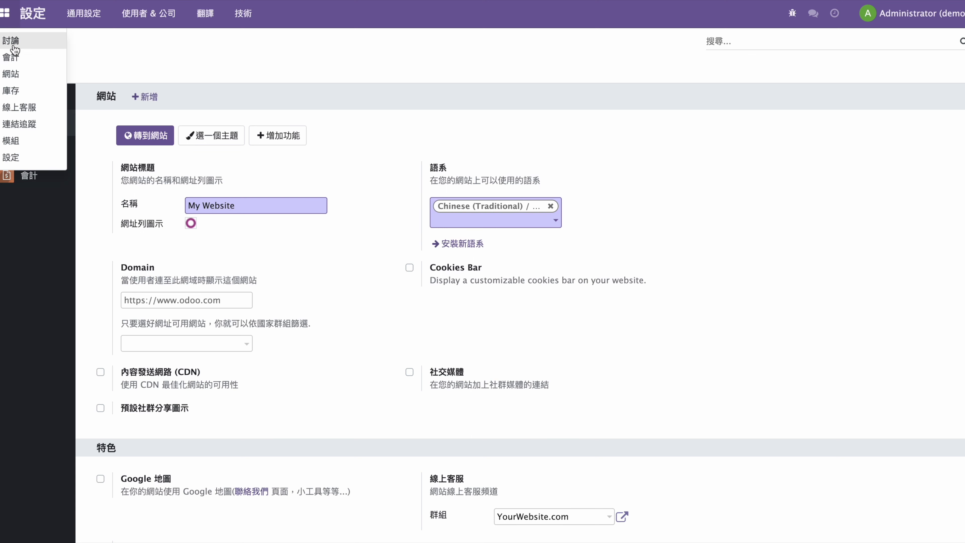
pyautogui.click(12, 73)
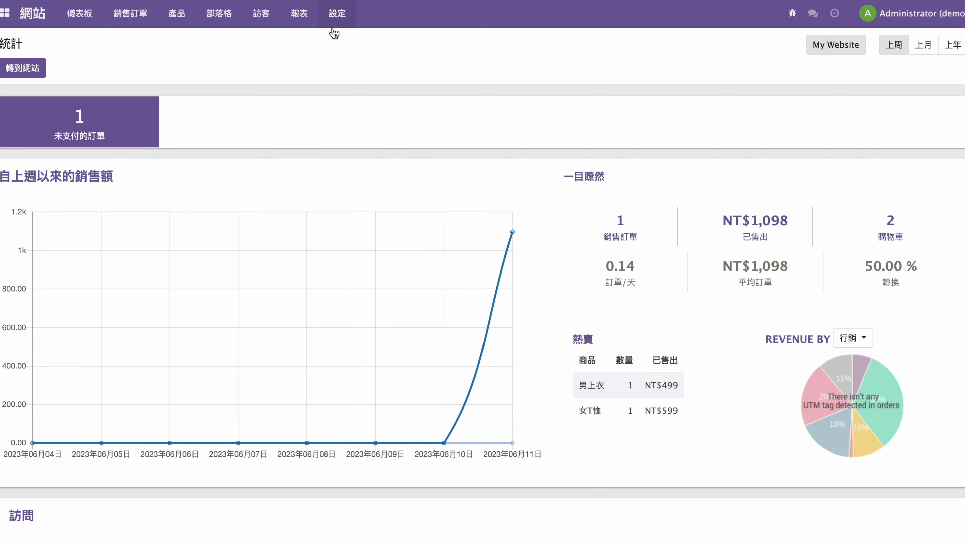
pyautogui.click(340, 14)
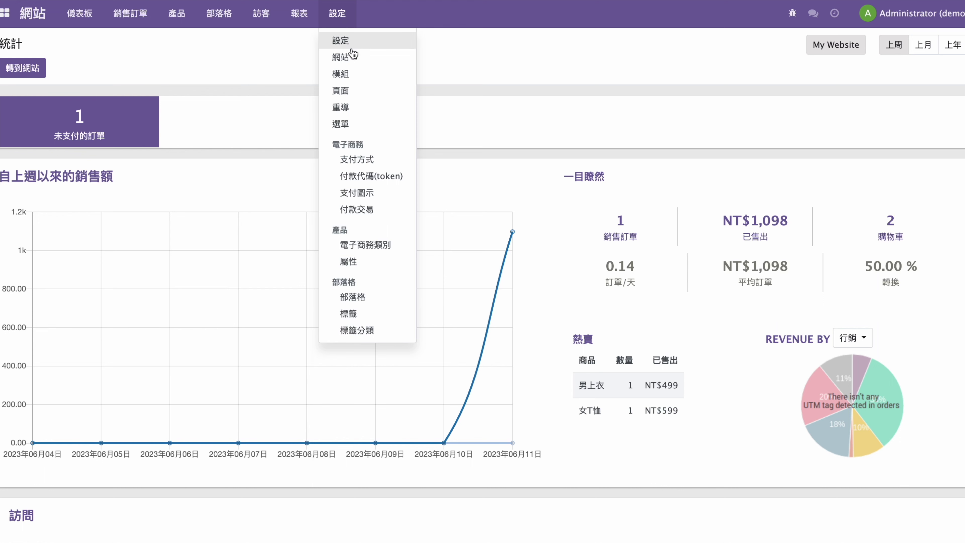
pyautogui.click(365, 160)
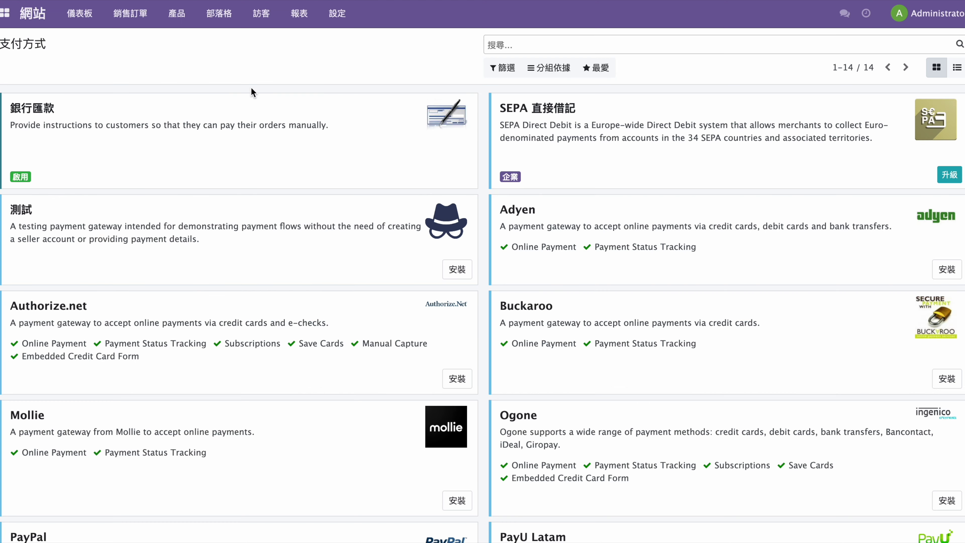
pyautogui.click(347, 16)
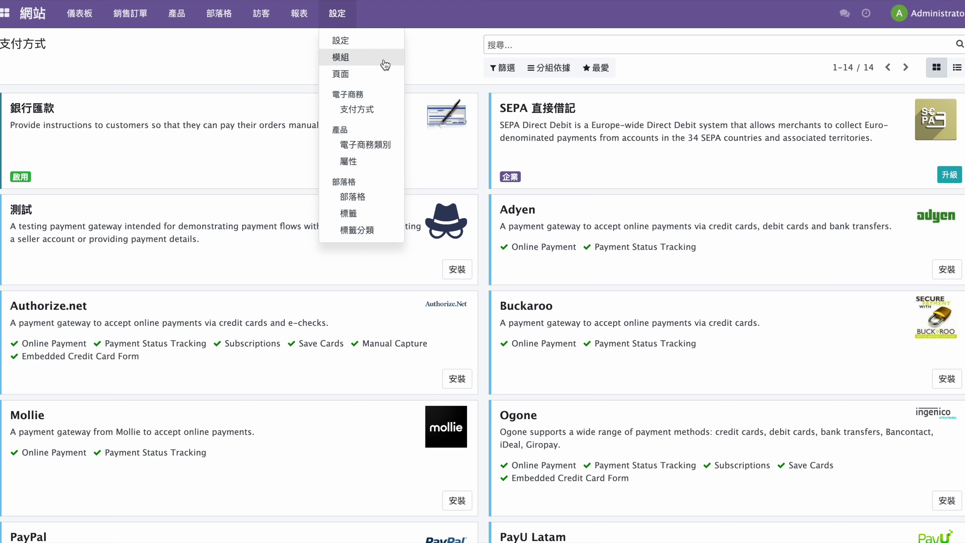
pyautogui.click(364, 112)
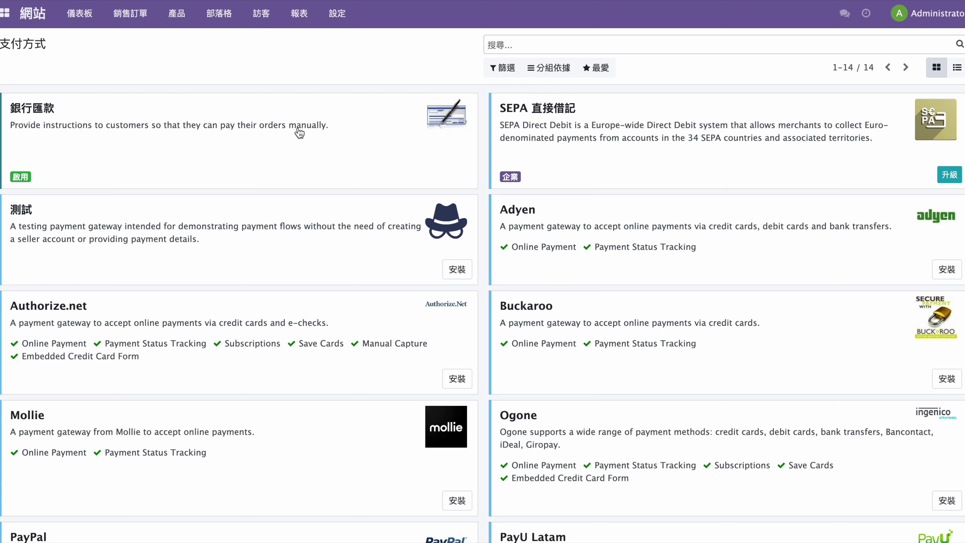
# - Install the PayPal payment method, check its credential settings and return to the 支付方式 list
pyautogui.scroll(-2, 302, 133)
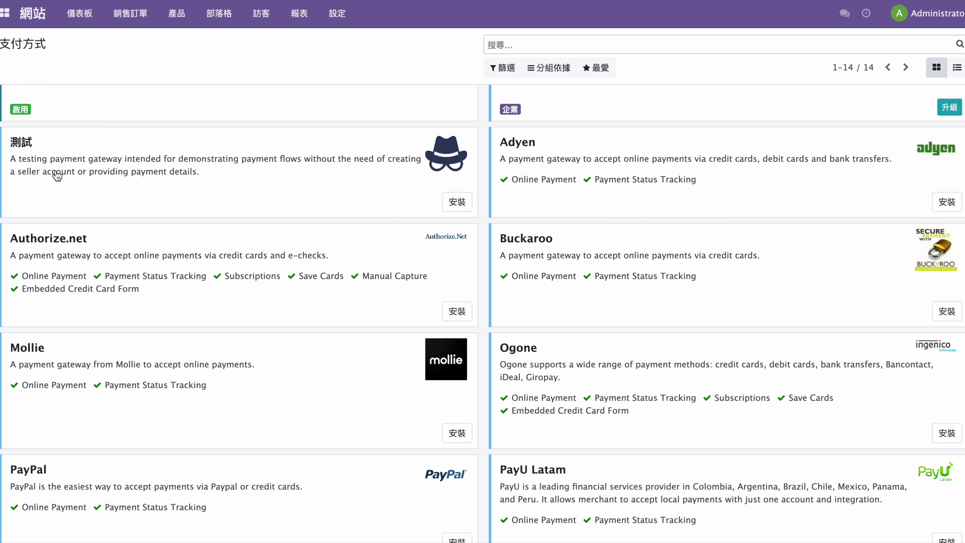
pyautogui.scroll(-5, 395, 171)
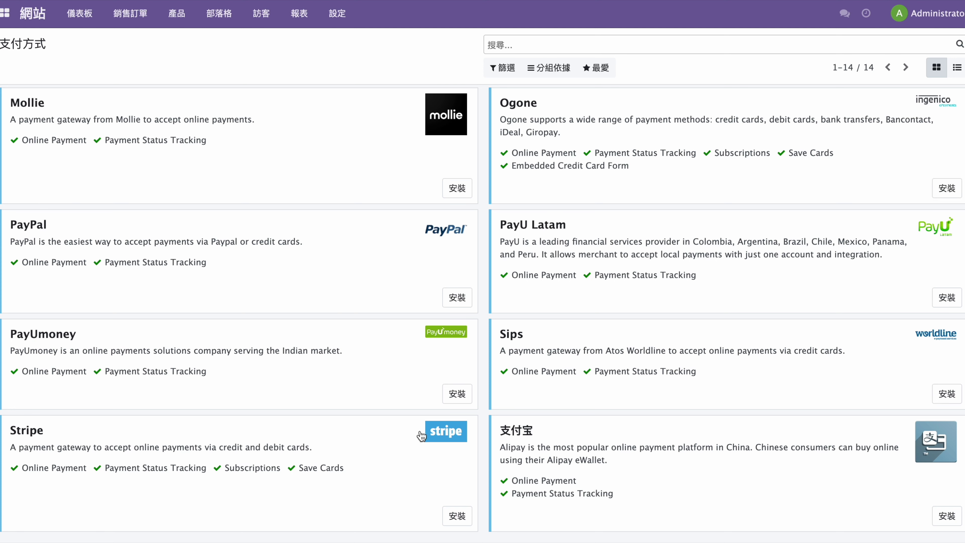
pyautogui.scroll(2, 243, 462)
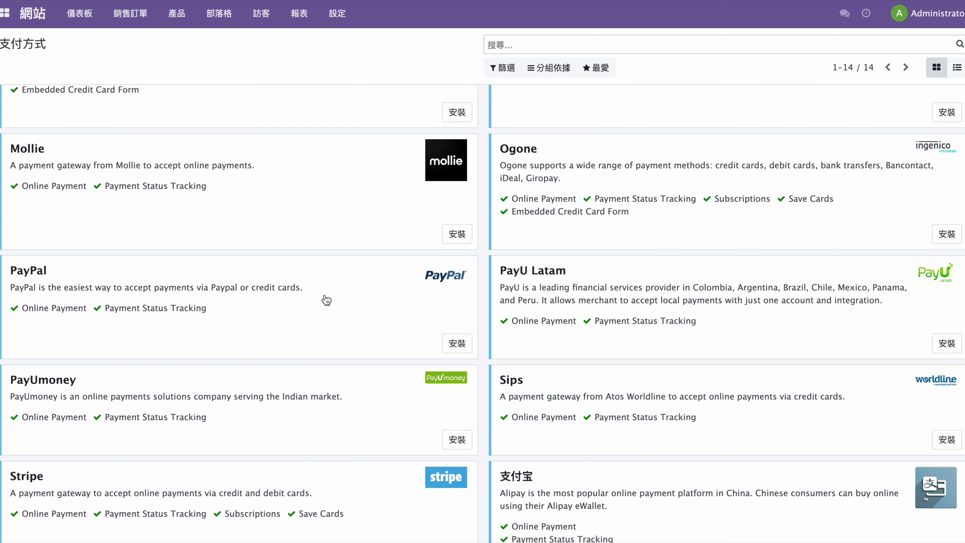
pyautogui.click(124, 283)
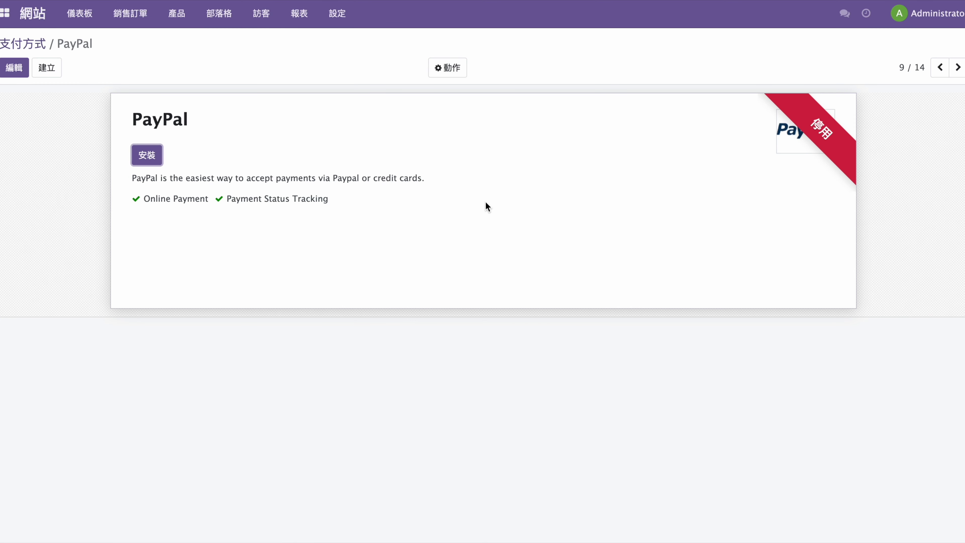
pyautogui.click(152, 156)
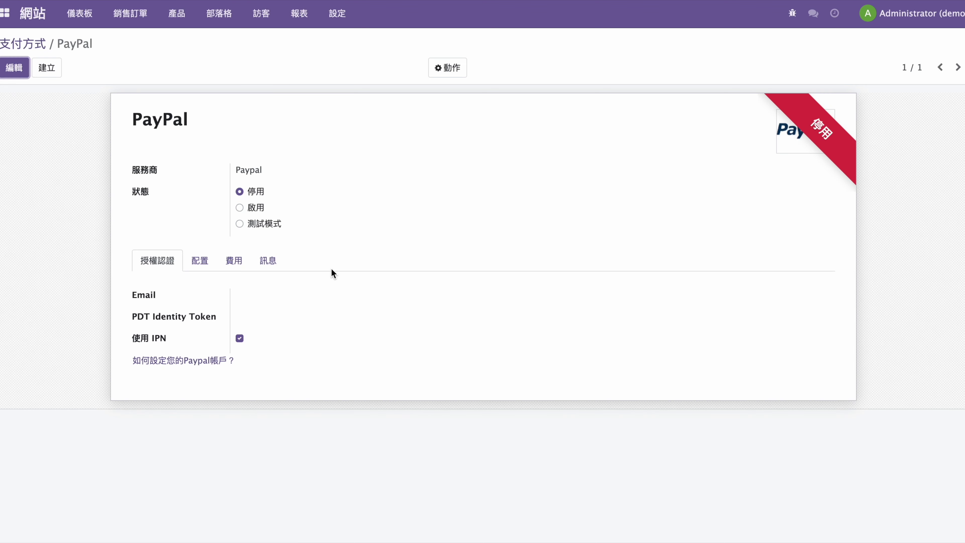
pyautogui.click(180, 360)
pyautogui.click(23, 44)
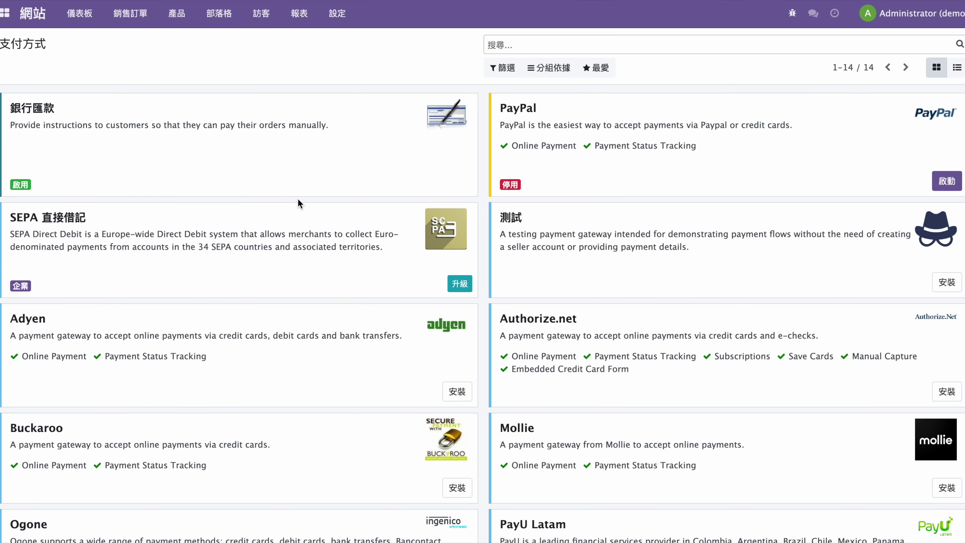